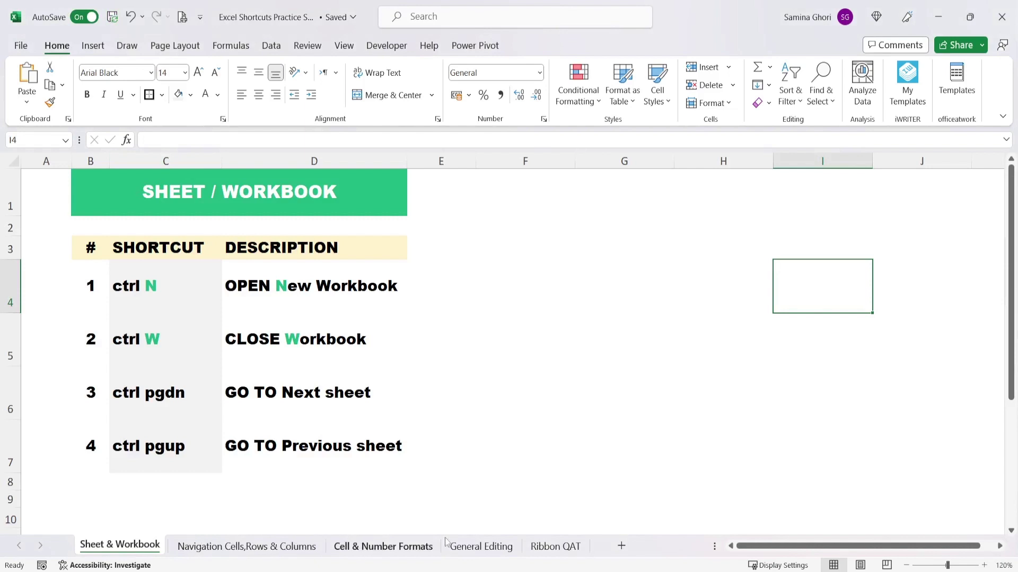
View the Navigation Cells,Rows & Columns and Cell & Number Formats sheets, and return to the Sheet & Workbook sheet
{"action": "left_click", "coordinate": [271, 551]}
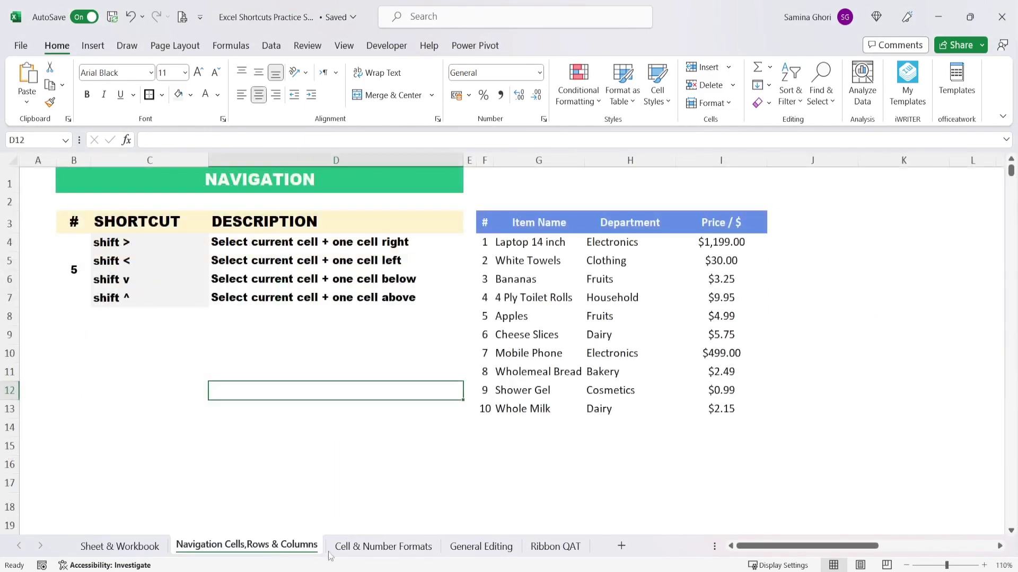
{"action": "left_click", "coordinate": [385, 551]}
{"action": "left_click", "coordinate": [135, 555]}
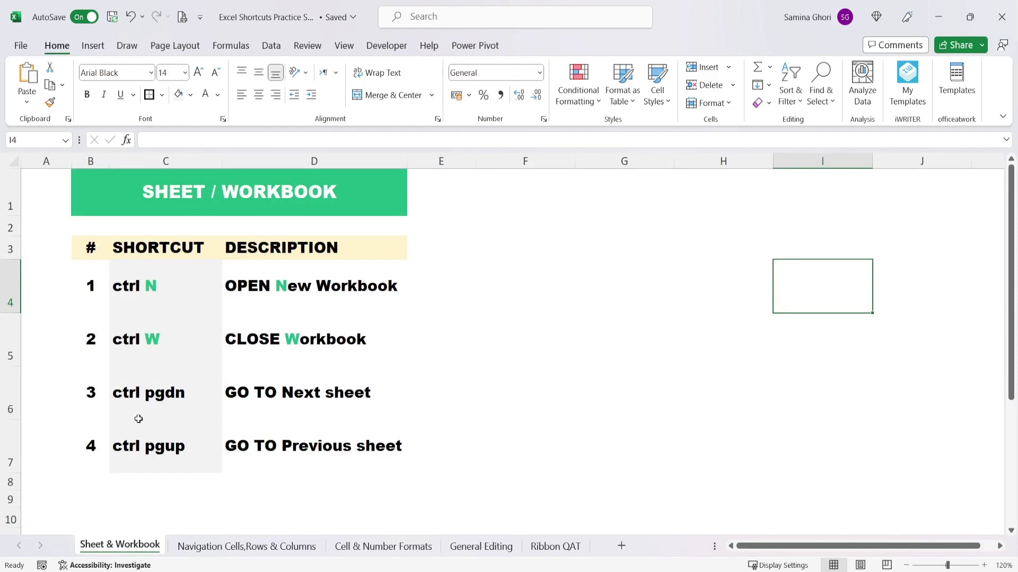
Move forward one sheet at a time from Sheet & Workbook to Ribbon QAT
{"action": "key", "text": "ctrl+Page_Down"}
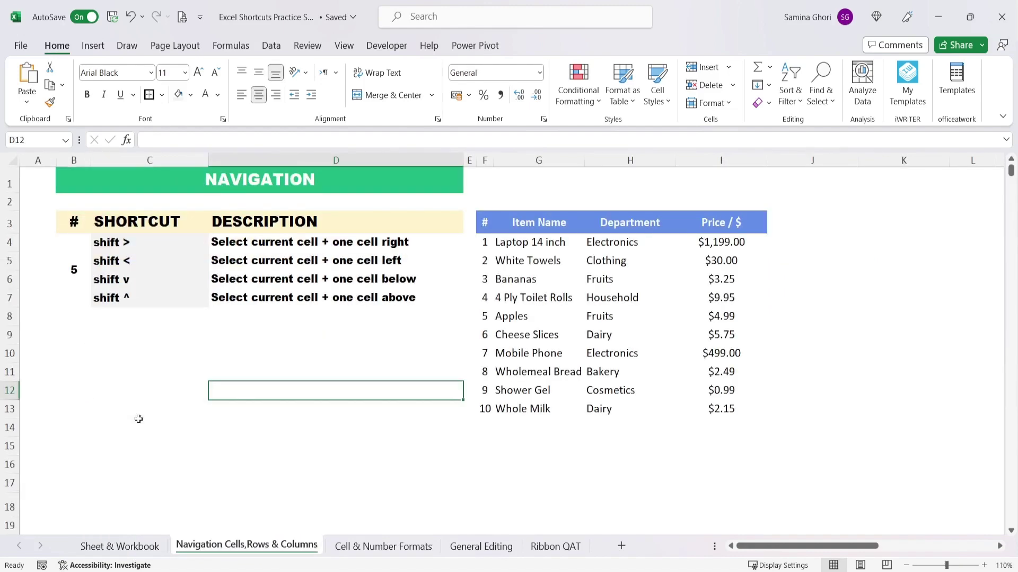
{"action": "key", "text": "ctrl+Page_Down"}
{"action": "key", "text": "ctrl+Page_Down"}
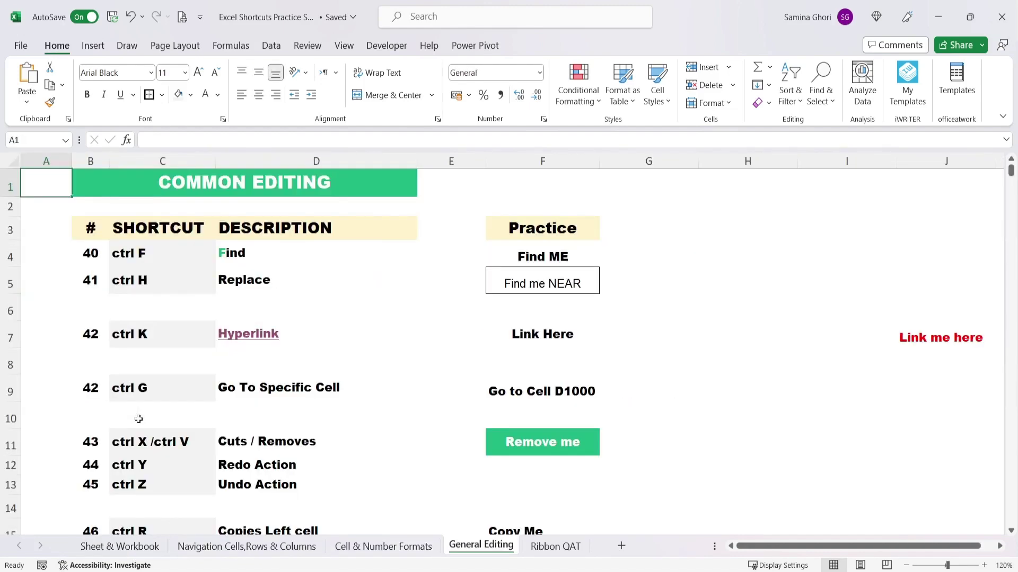
{"action": "key", "text": "ctrl+Page_Down"}
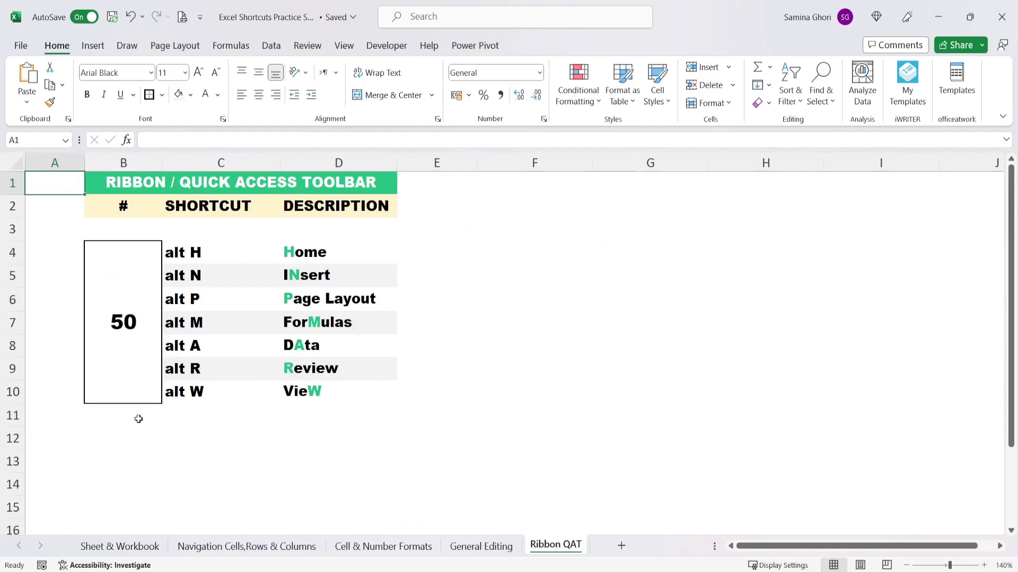
Move back one sheet at a time from Ribbon QAT to Sheet & Workbook
{"action": "key", "text": "ctrl+Page_Up"}
{"action": "key", "text": "ctrl+Page_Up"}
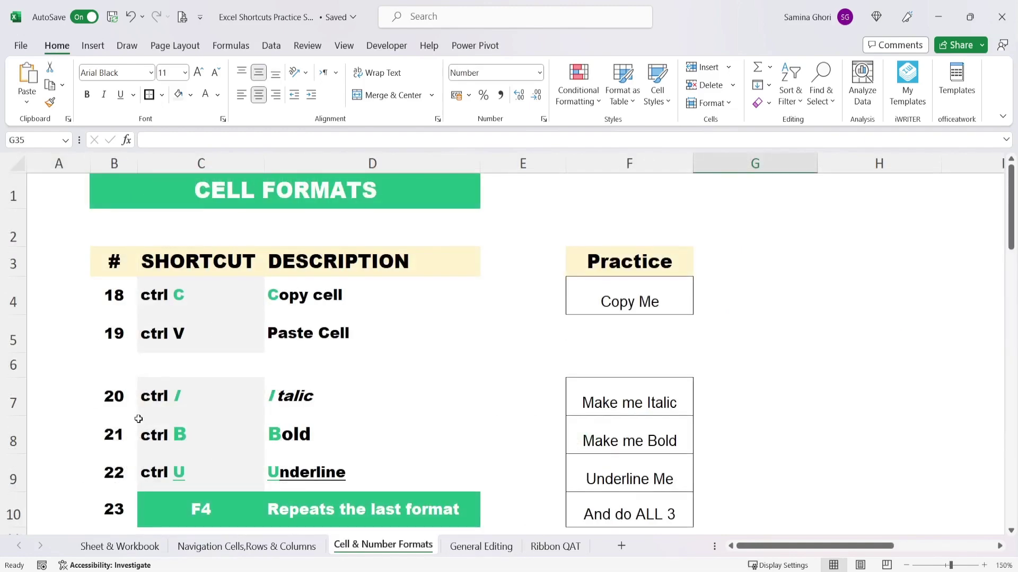
{"action": "key", "text": "ctrl+Page_Up"}
{"action": "key", "text": "ctrl+Page_Up"}
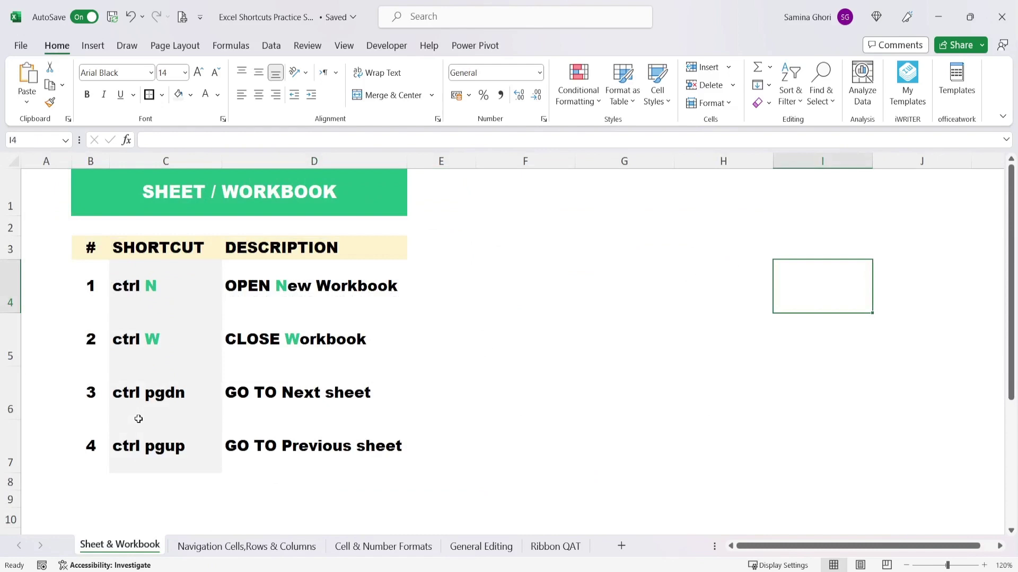
On the Navigation Cells,Rows & Columns sheet, extend the selection from H6 one cell right, down and up, shrinking it back to H6 each time
{"action": "key", "text": "ctrl+Page_Down"}
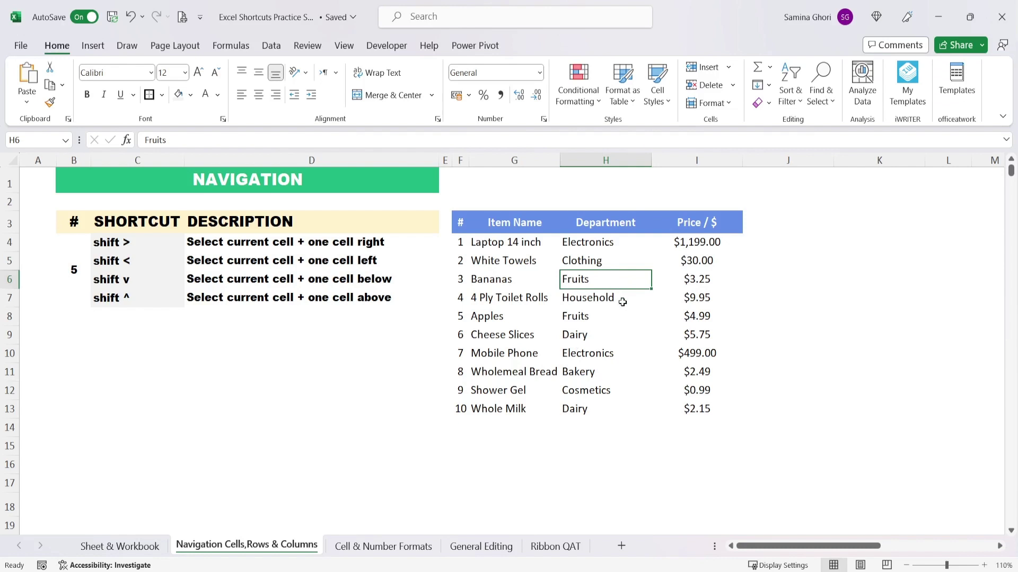
{"action": "key", "text": "shift+Right"}
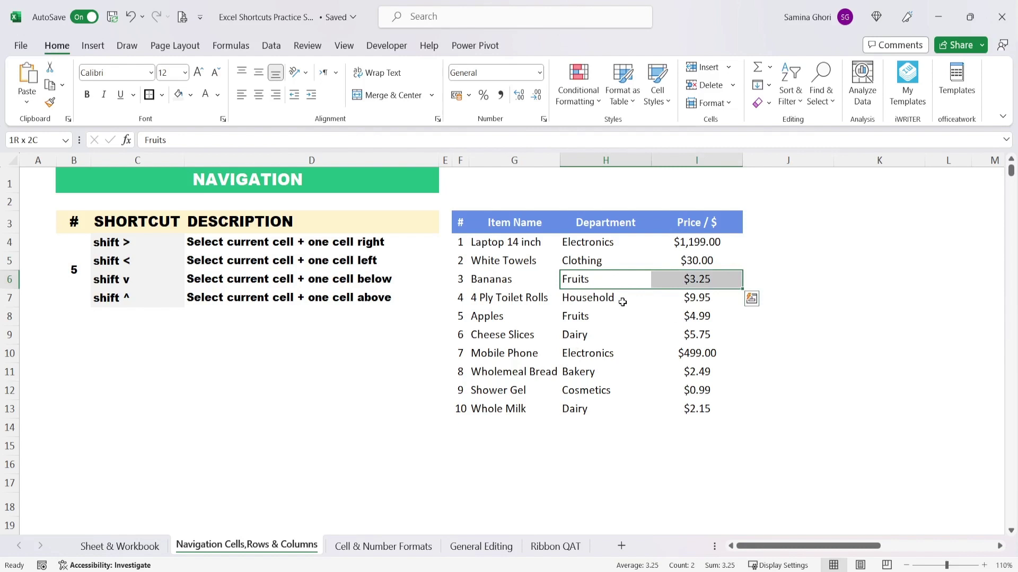
{"action": "key", "text": "shift+Left"}
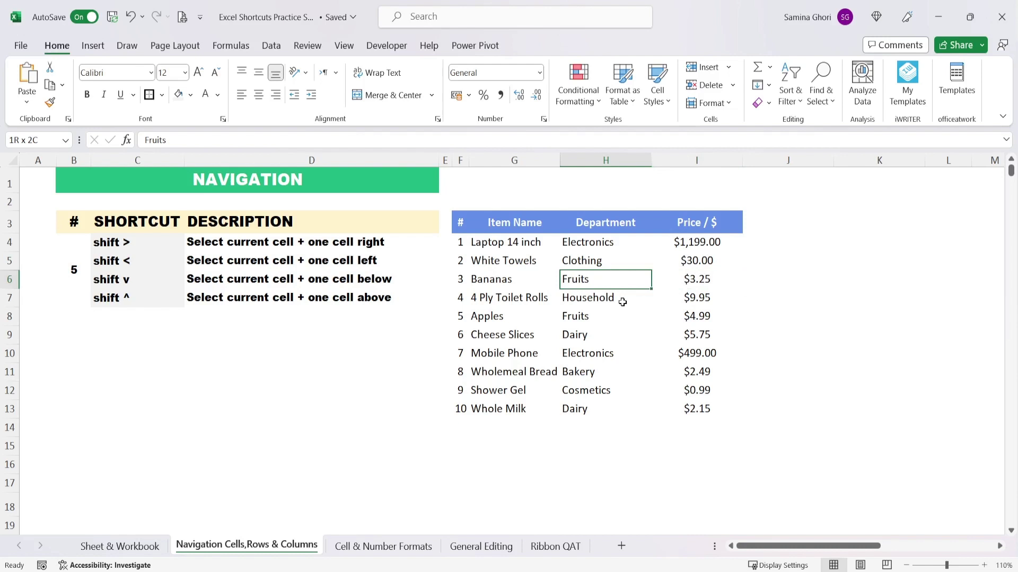
{"action": "key", "text": "shift+Down"}
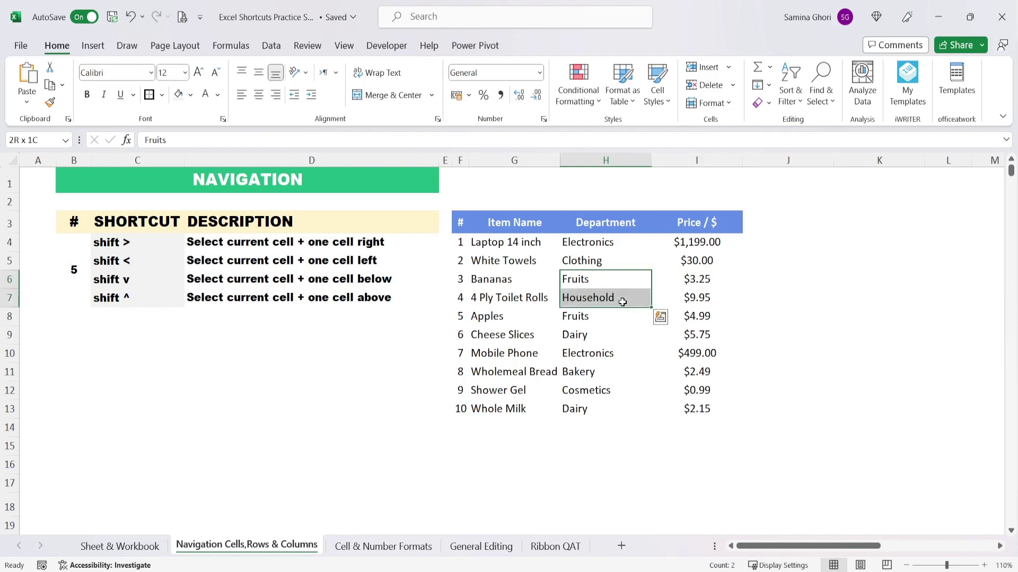
{"action": "key", "text": "shift+Up"}
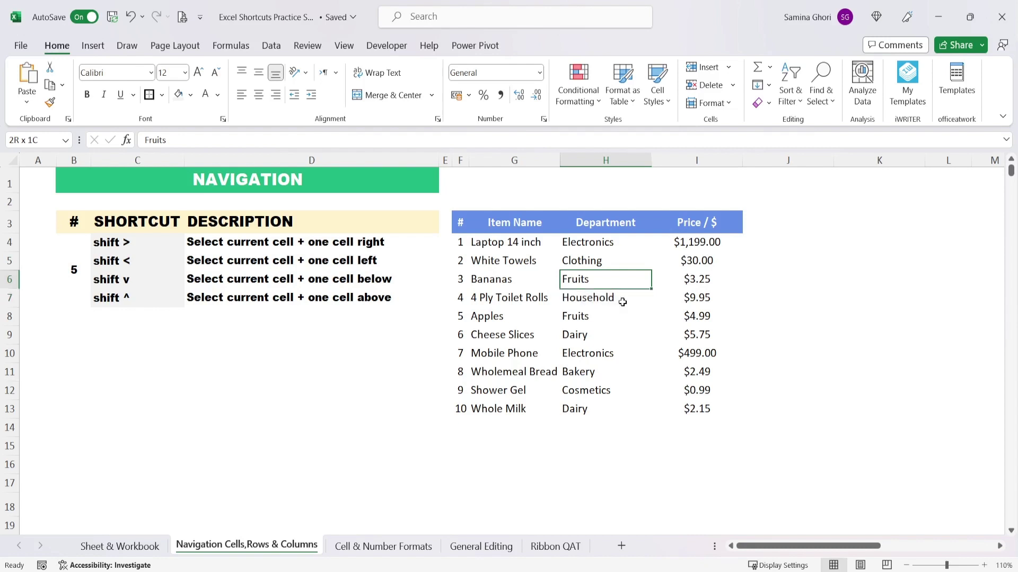
{"action": "key", "text": "shift+Up"}
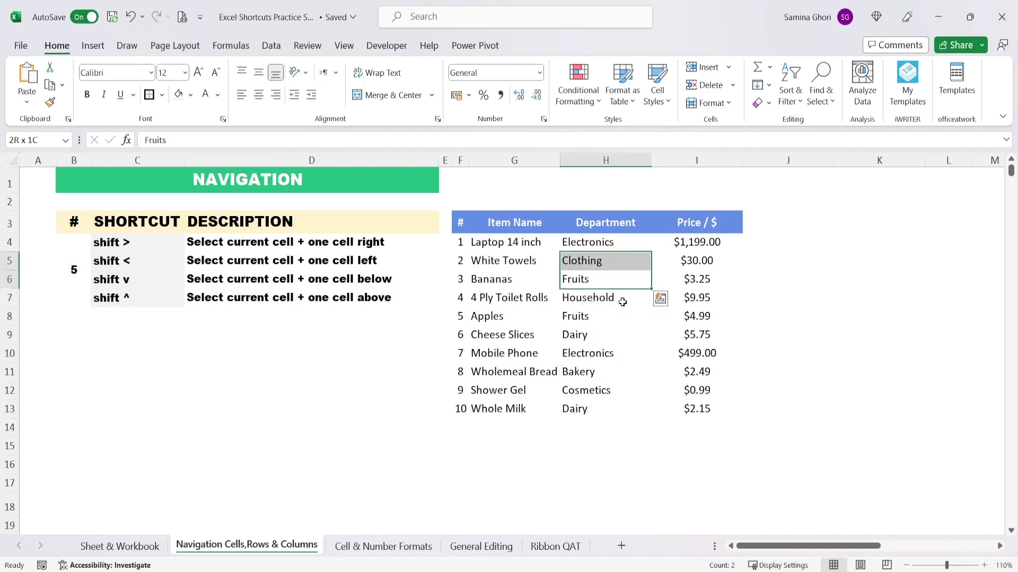
{"action": "key", "text": "shift+Down"}
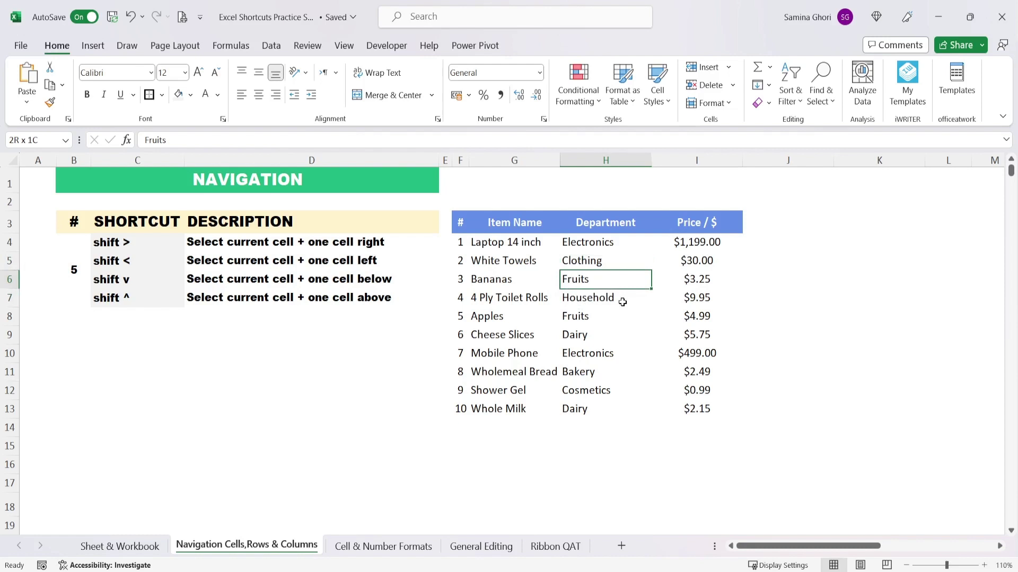
Extend the selection from H6 down to row 9 and two columns to the left, one cell at a time
{"action": "key", "text": "shift+Down"}
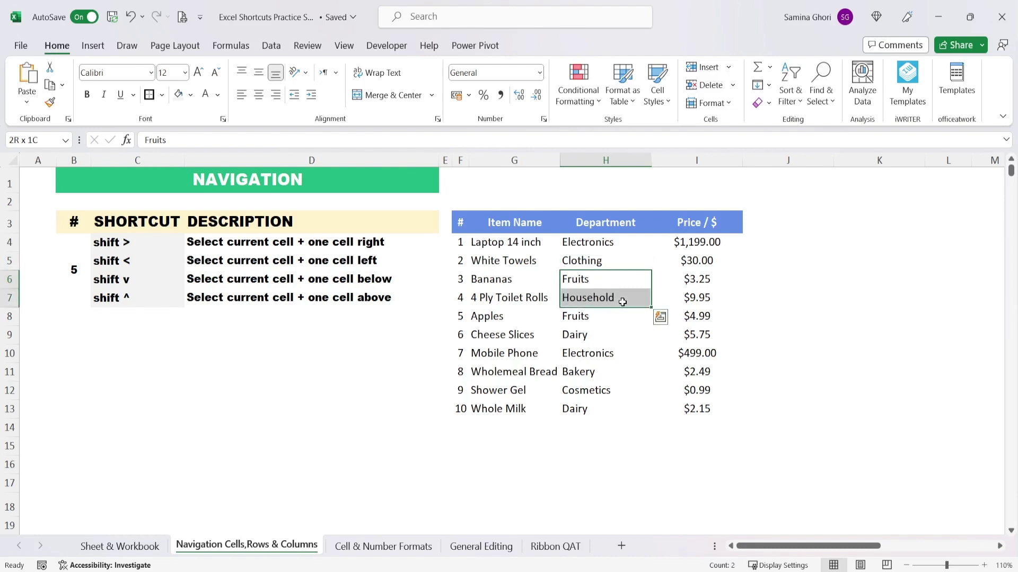
{"action": "key", "text": "shift+Down"}
{"action": "key", "text": "shift+Down"}
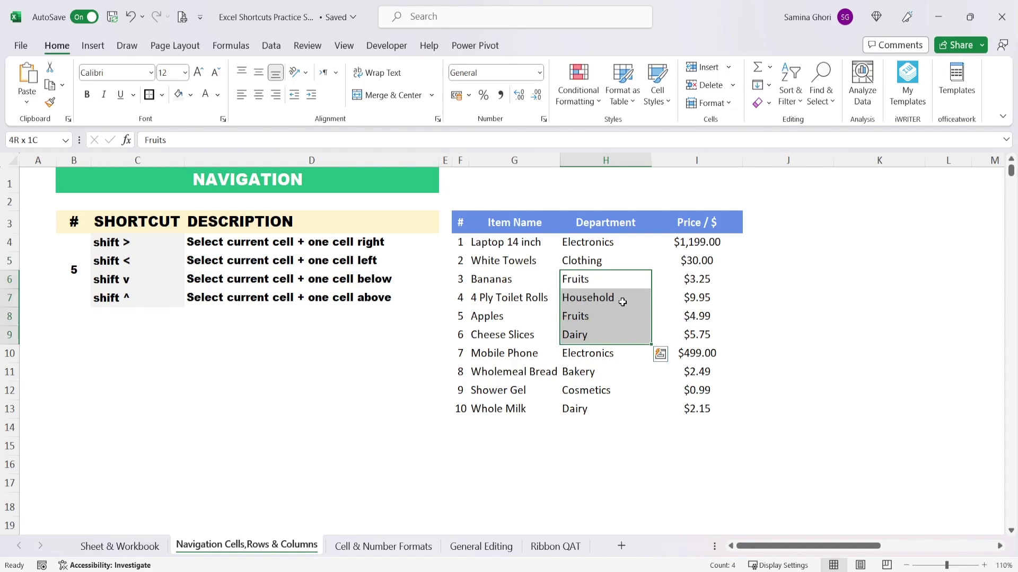
{"action": "key", "text": "shift+Left"}
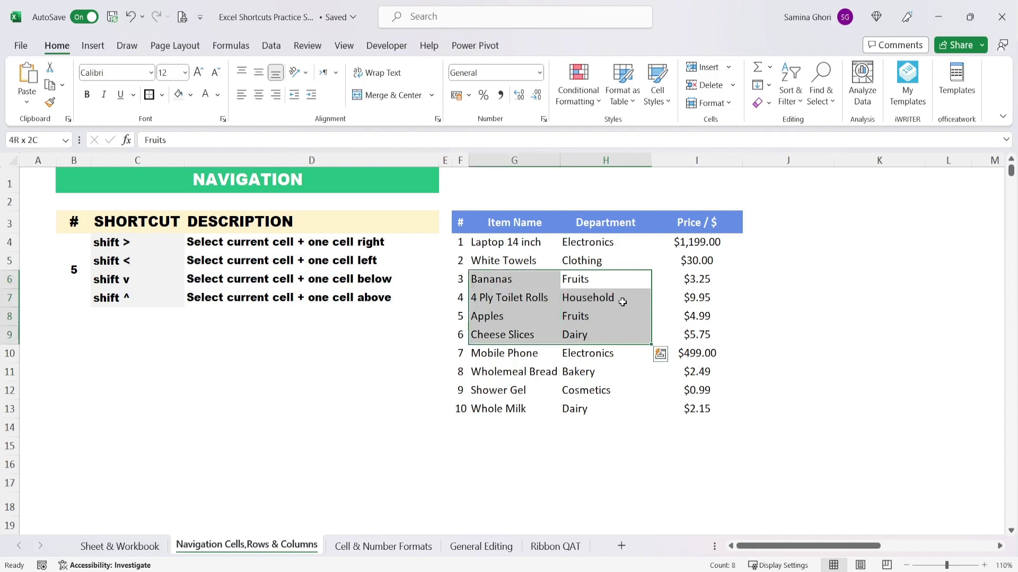
{"action": "key", "text": "shift+Left"}
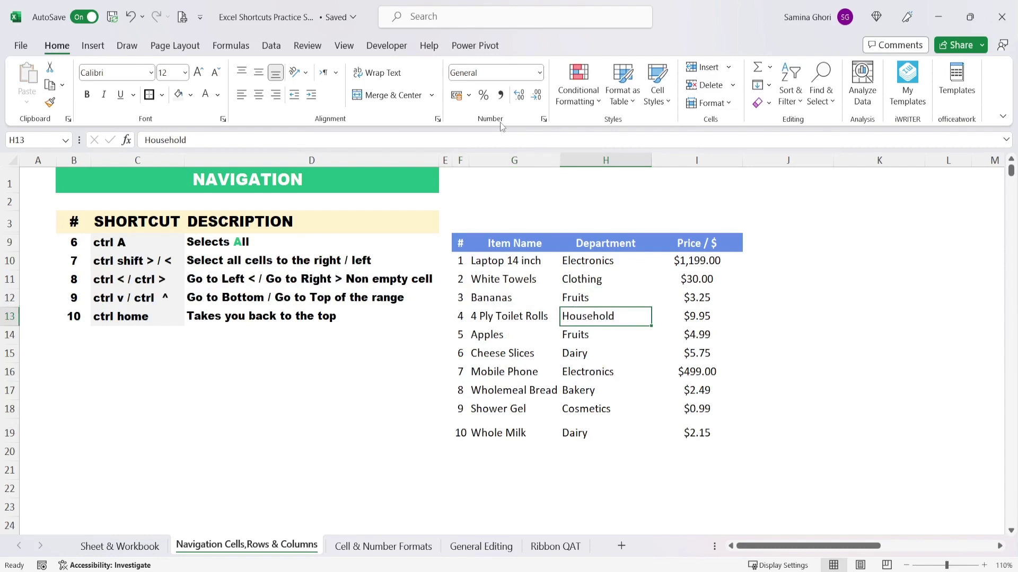
Select the entire item table around H13, and collapse the selection to cell H14
{"action": "key", "text": "ctrl+a"}
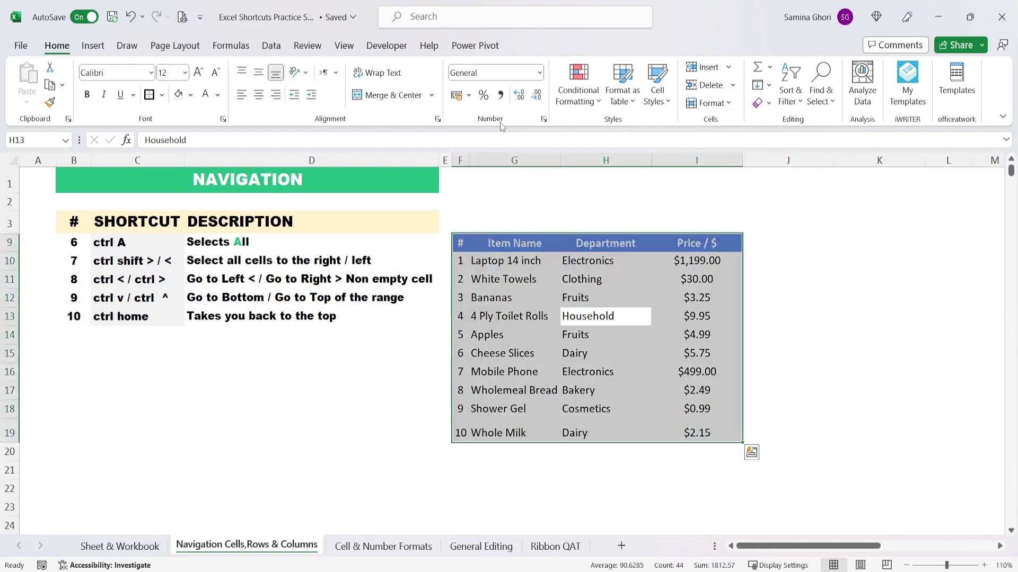
{"action": "key", "text": "Down"}
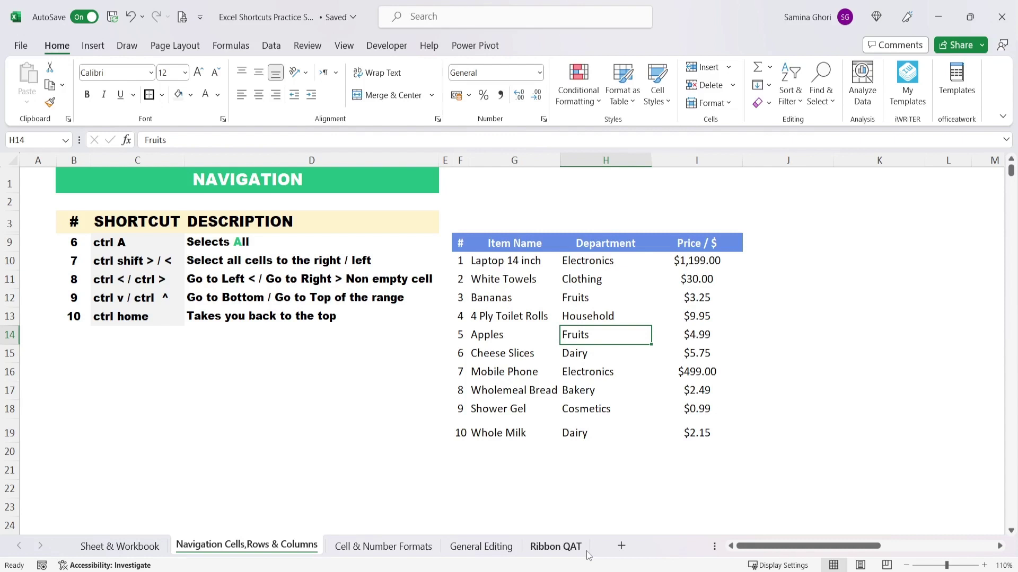
From H14, extend the selection to the table's upper, lower, left and right edges in turn
{"action": "key", "text": "ctrl+shift+Up"}
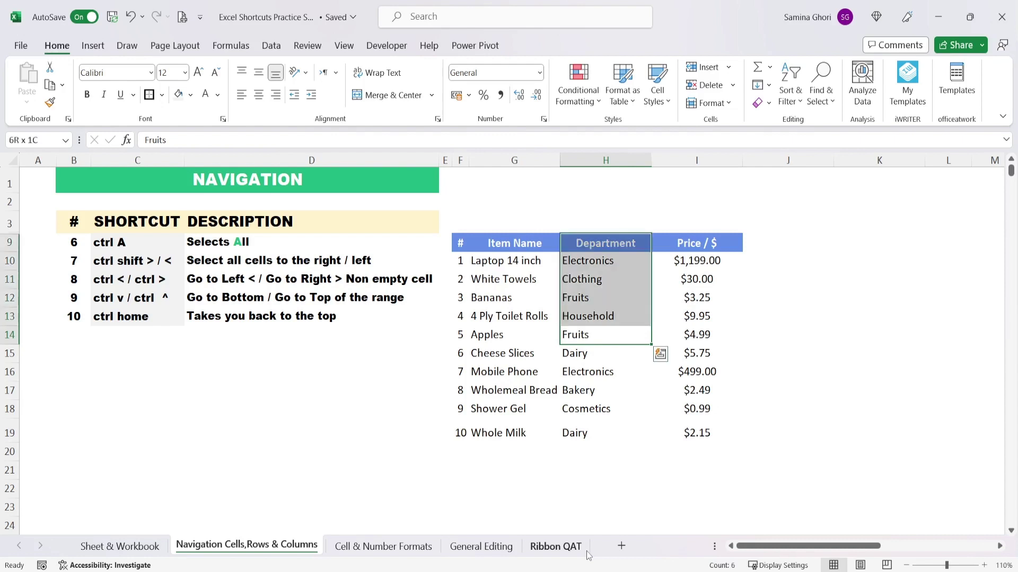
{"action": "key", "text": "ctrl+shift+Down"}
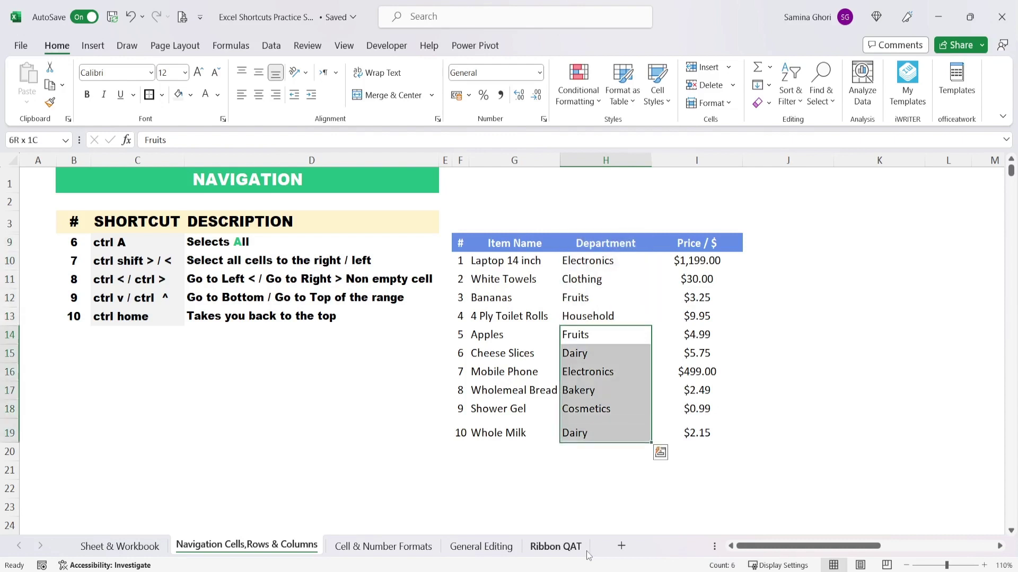
{"action": "key", "text": "ctrl+shift+Left"}
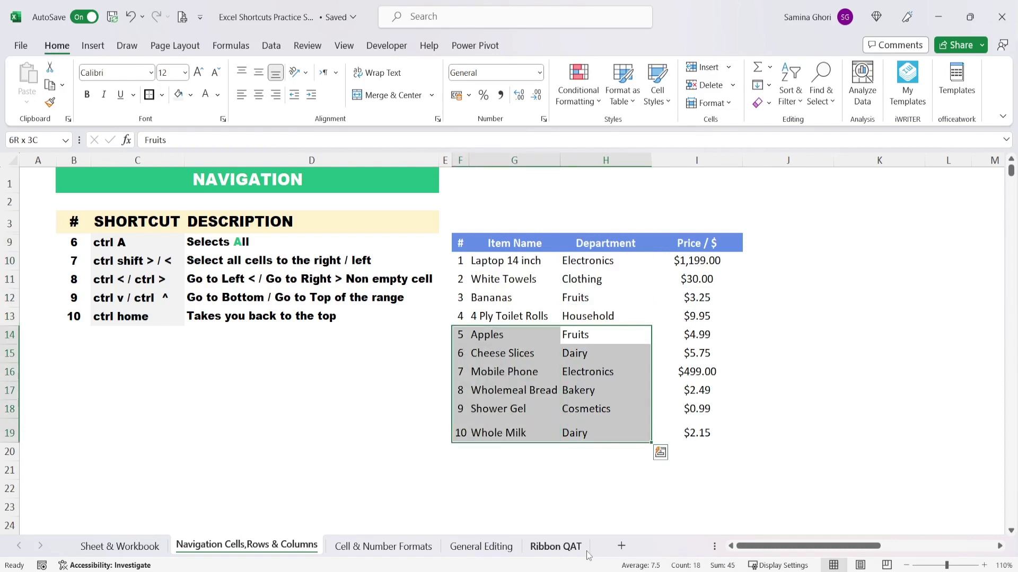
{"action": "key", "text": "ctrl+shift+Right"}
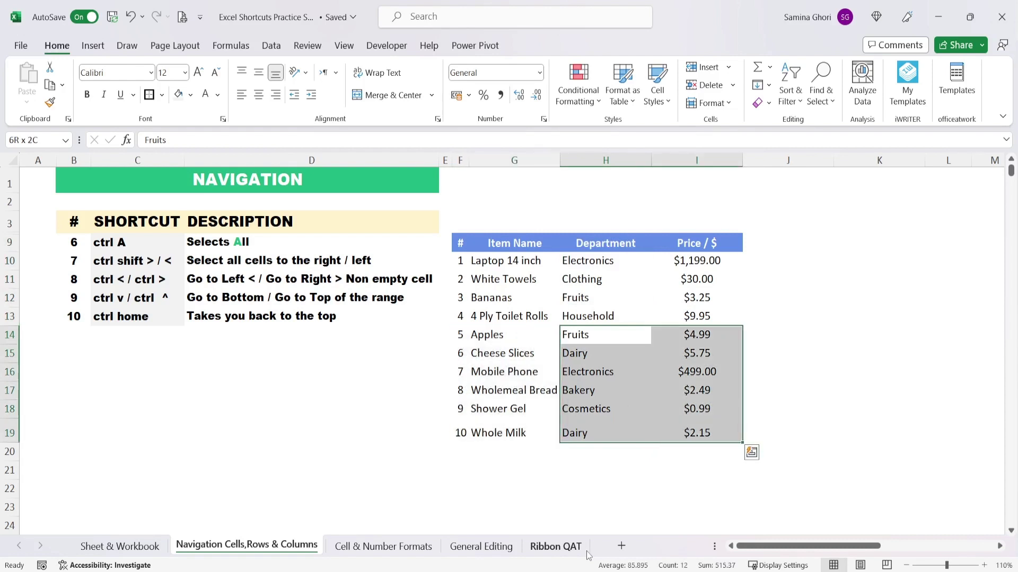
From H13, jump to the row's first and last table cells, and to the bottom and top of the Price / $ column
{"action": "key", "text": "Up"}
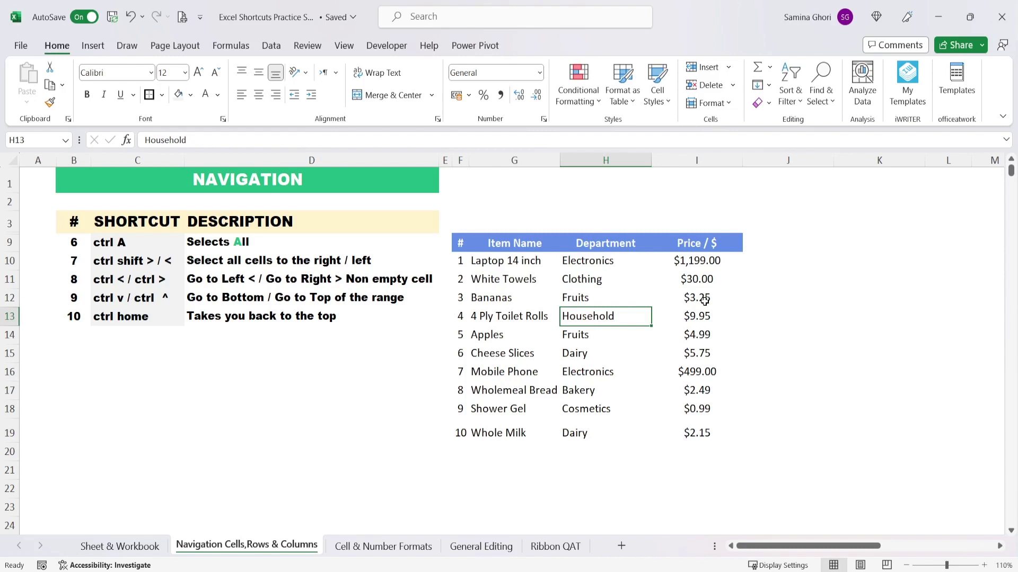
{"action": "key", "text": "ctrl+Left"}
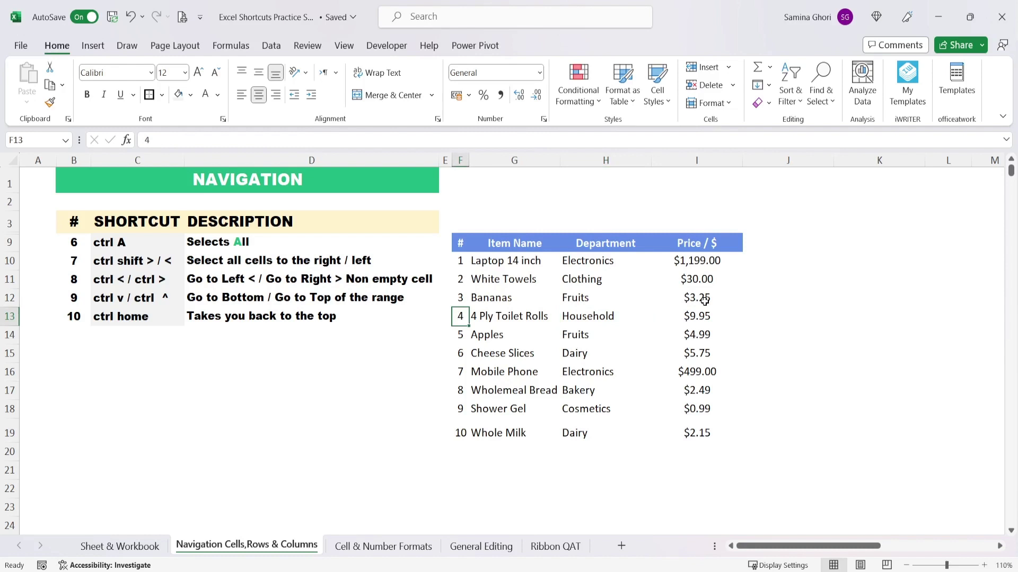
{"action": "key", "text": "ctrl+Right"}
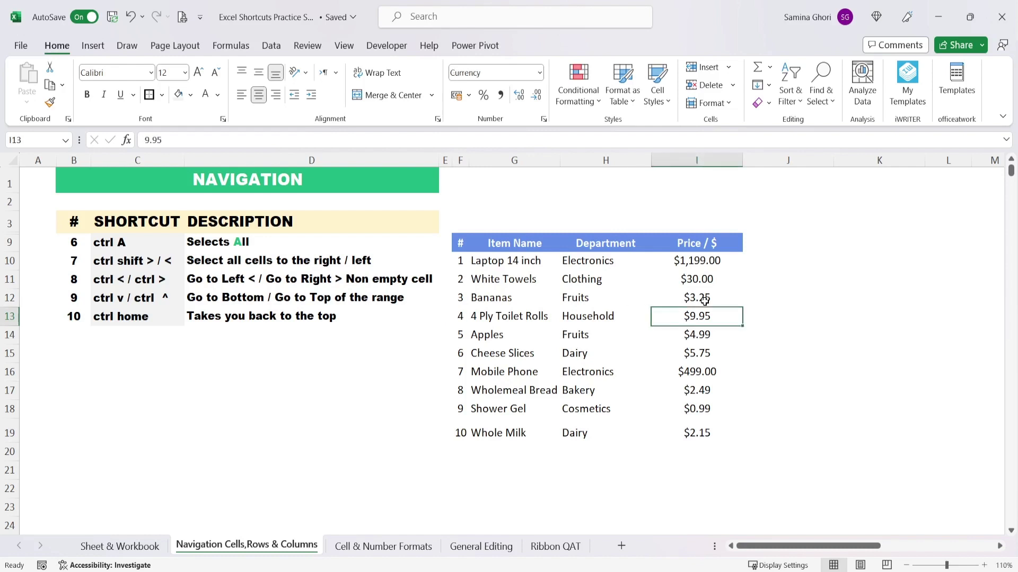
{"action": "key", "text": "ctrl+Down"}
{"action": "key", "text": "ctrl+Up"}
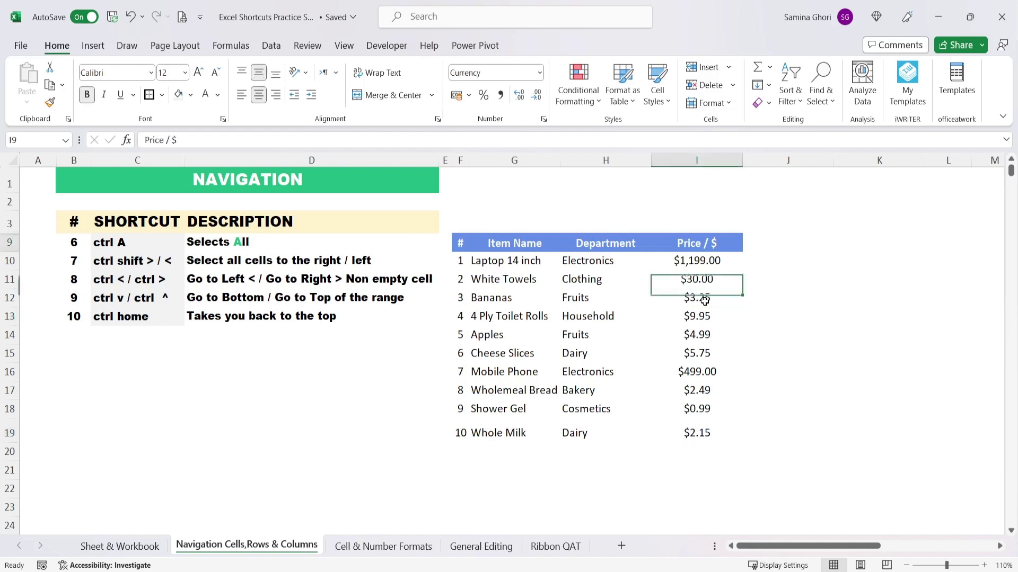
Move down to I13, jump right across the empty cells to AB13, and jump back to I13
{"action": "key", "text": "Down"}
{"action": "key", "text": "Down"}
{"action": "key", "text": "Down"}
{"action": "key", "text": "Down"}
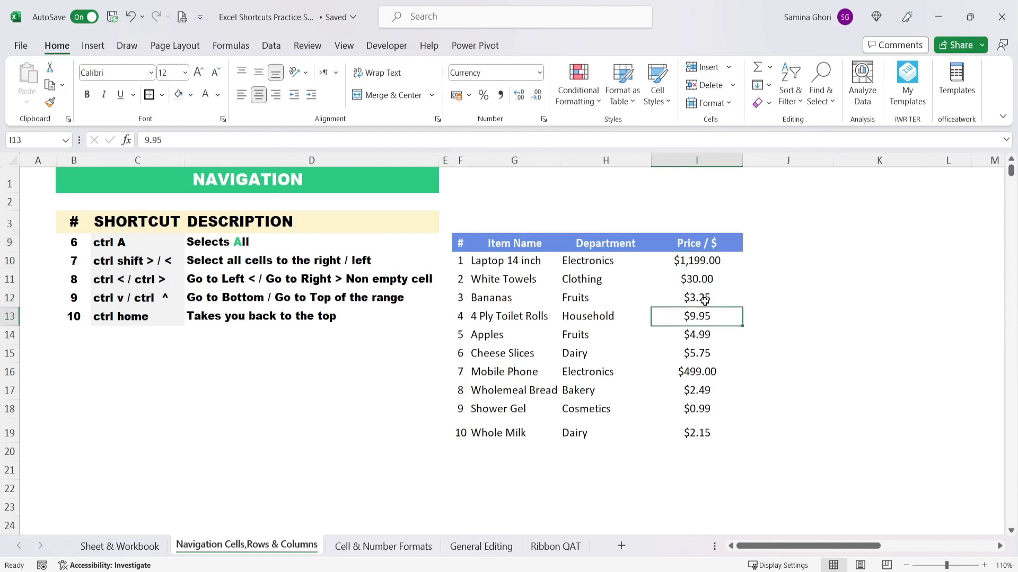
{"action": "key", "text": "ctrl+Right"}
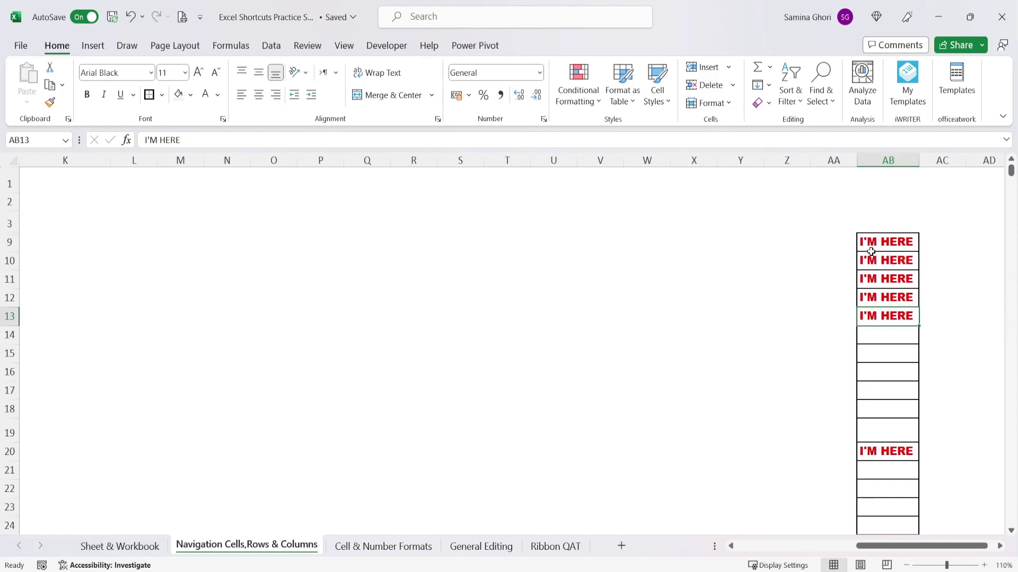
{"action": "key", "text": "ctrl+Left"}
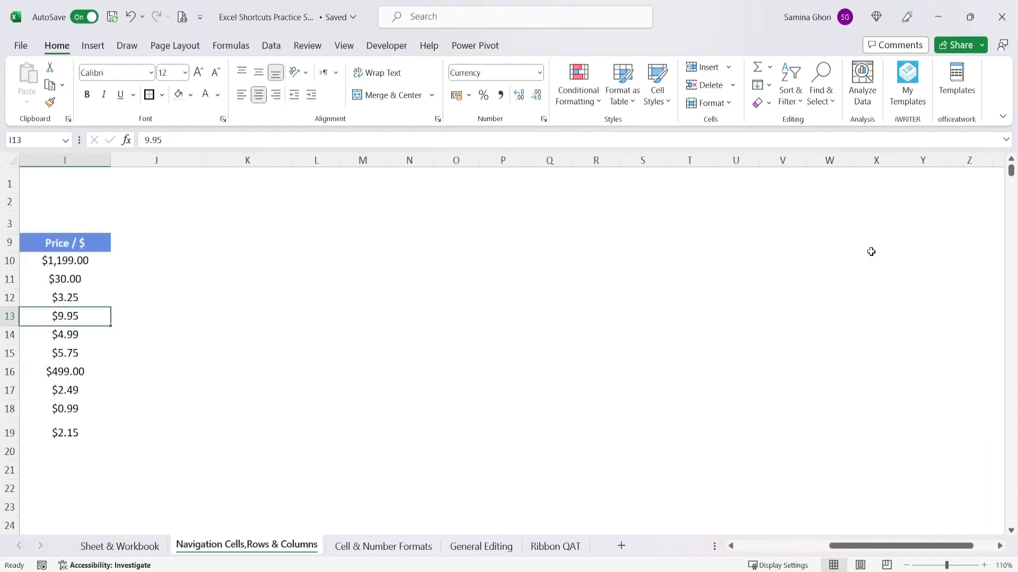
Jump repeatedly left along row 13, and return from G19 to the top of the sheet
{"action": "key", "text": "ctrl+Left"}
{"action": "key", "text": "ctrl+Left"}
{"action": "key", "text": "ctrl+Left"}
{"action": "key", "text": "ctrl+Left"}
{"action": "key", "text": "ctrl+Left"}
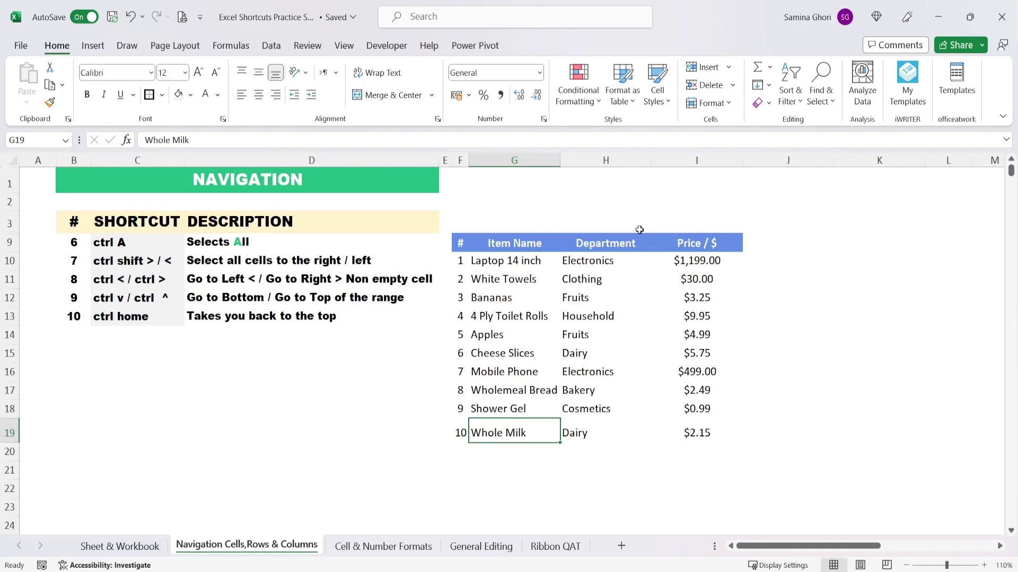
{"action": "key", "text": "ctrl+Home"}
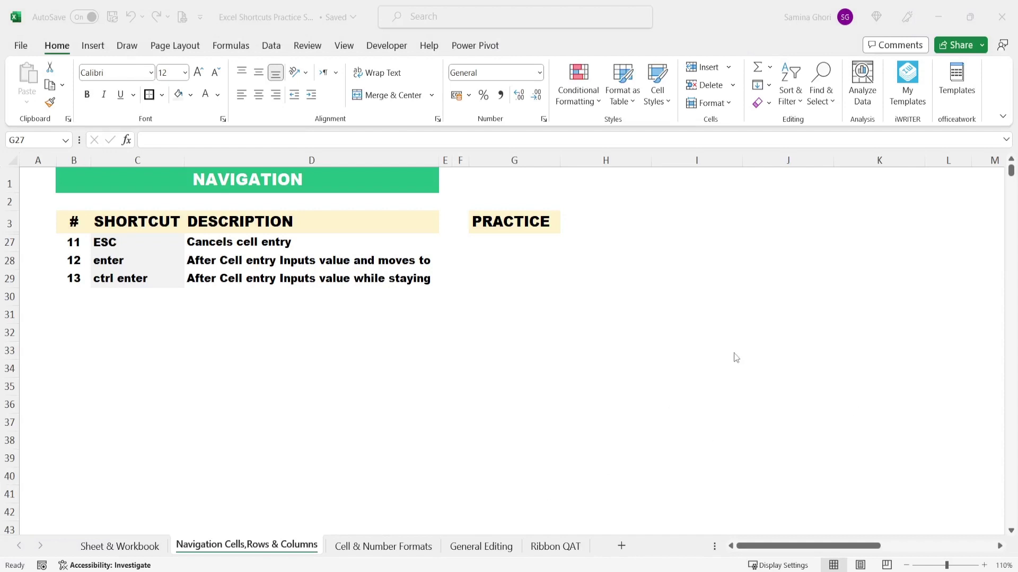
Start entering "Typing" in G27 and cancel the entry before it is committed
{"action": "left_click", "coordinate": [514, 247]}
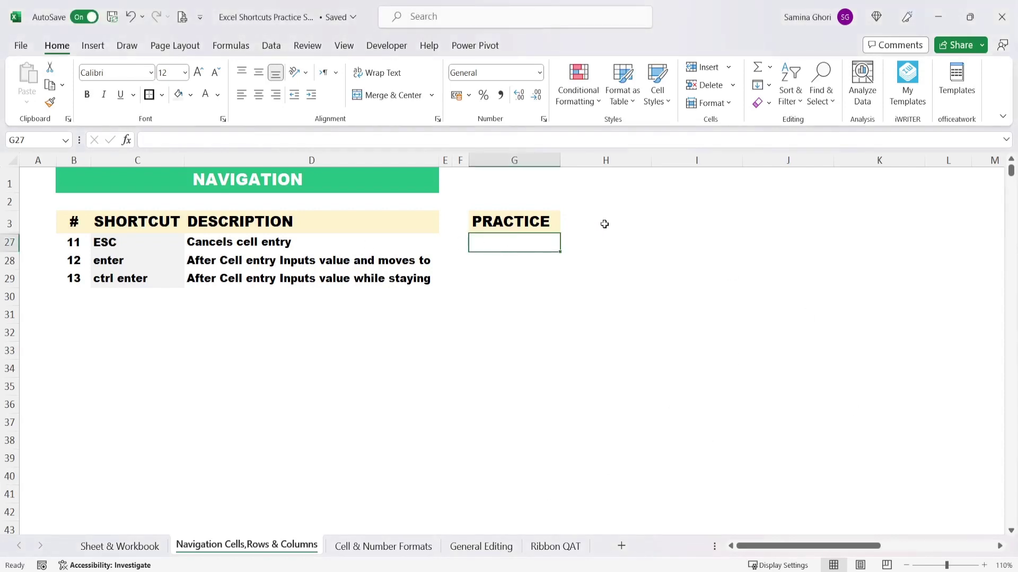
{"action": "type", "text": "T"}
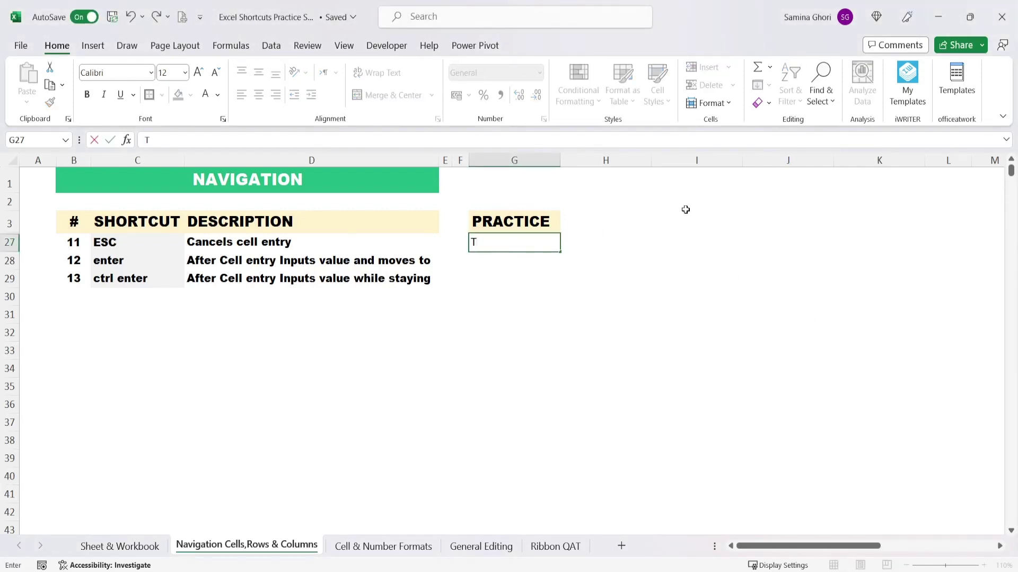
{"action": "type", "text": "yping"}
{"action": "key", "text": "Escape"}
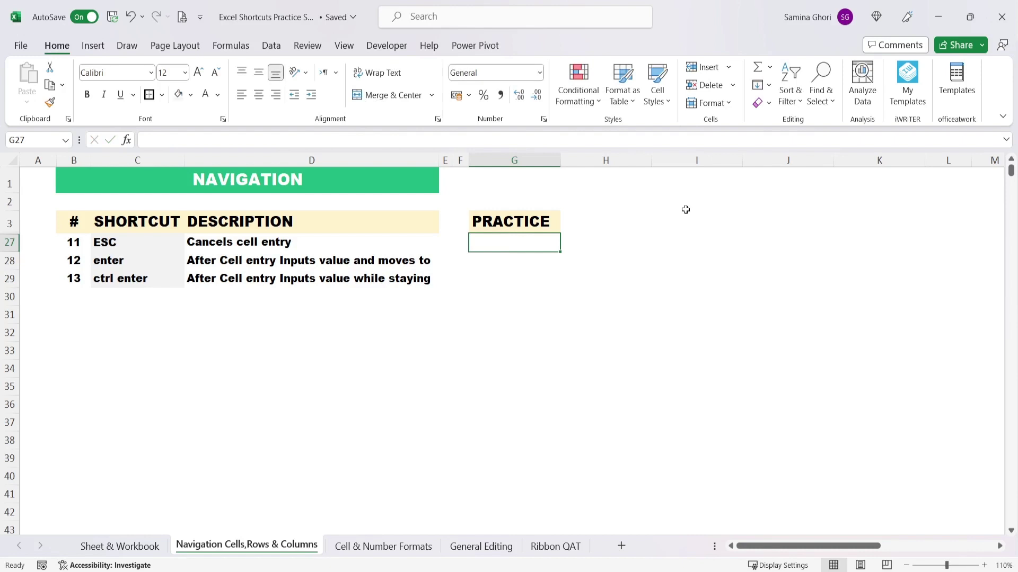
Enter "Retype" in G28 and "Typing" in G29, keeping G29 as the active cell
{"action": "key", "text": "Down"}
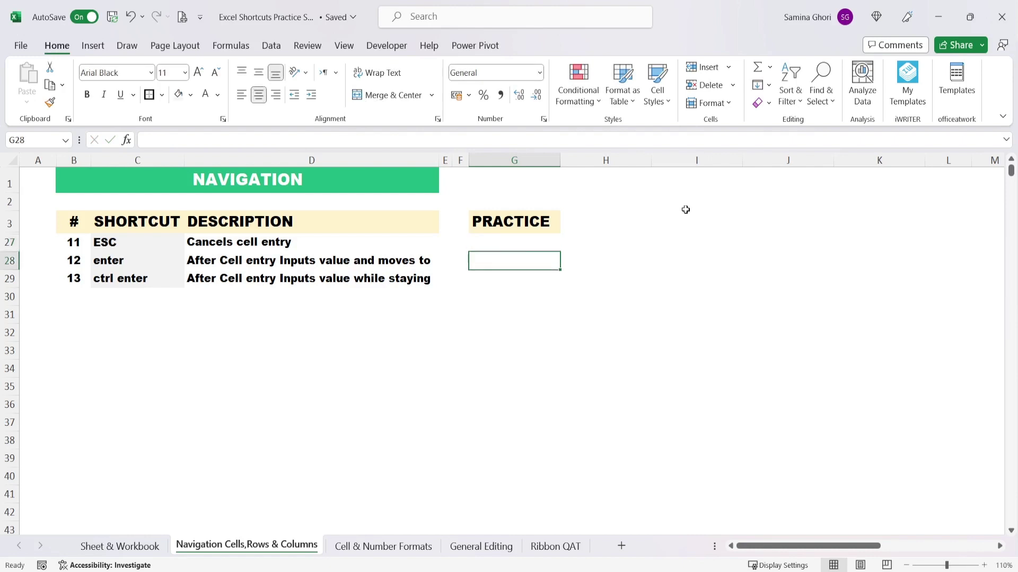
{"action": "type", "text": "Retype"}
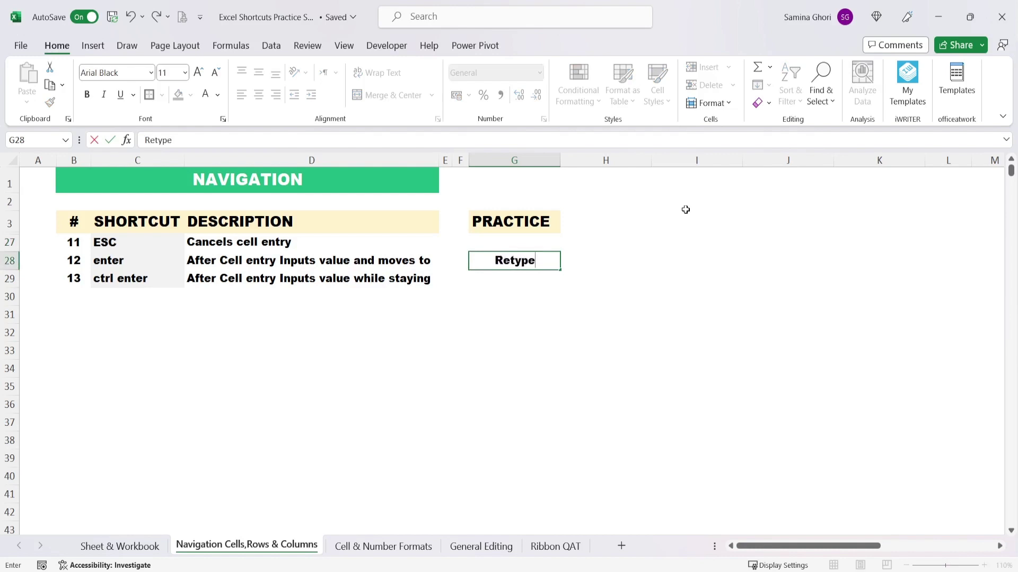
{"action": "key", "text": "Return"}
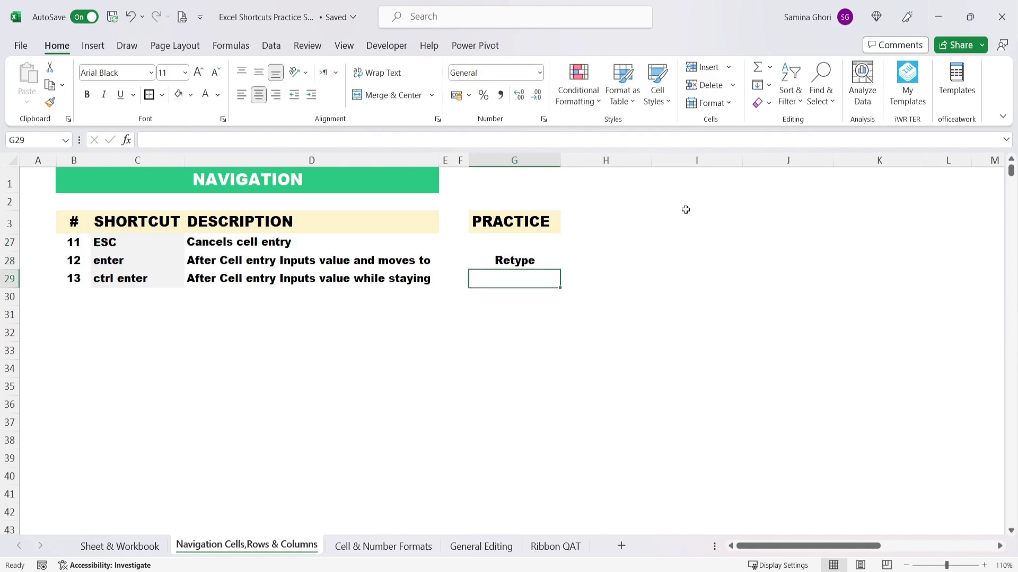
{"action": "type", "text": "Typing"}
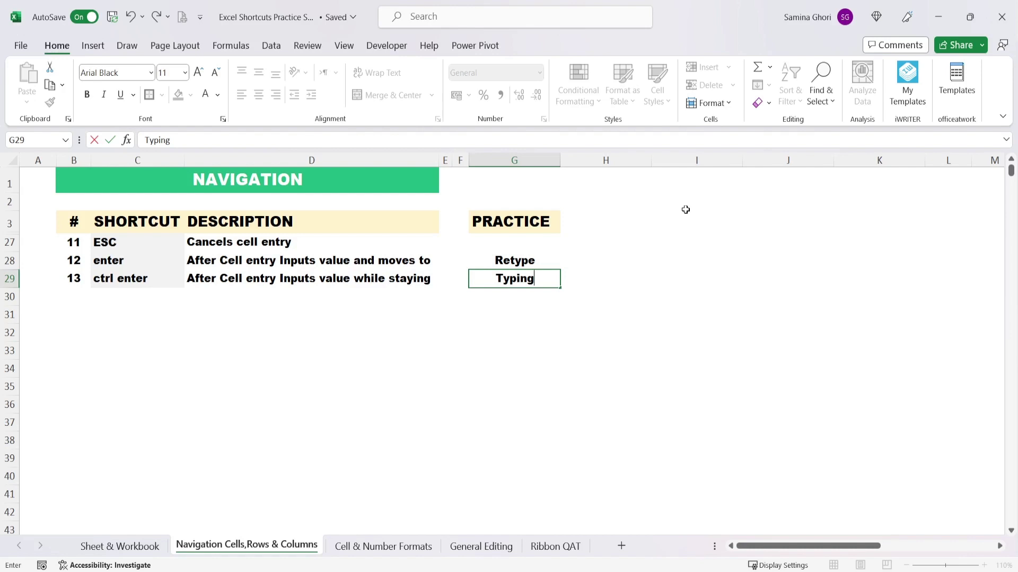
{"action": "key", "text": "ctrl+Return"}
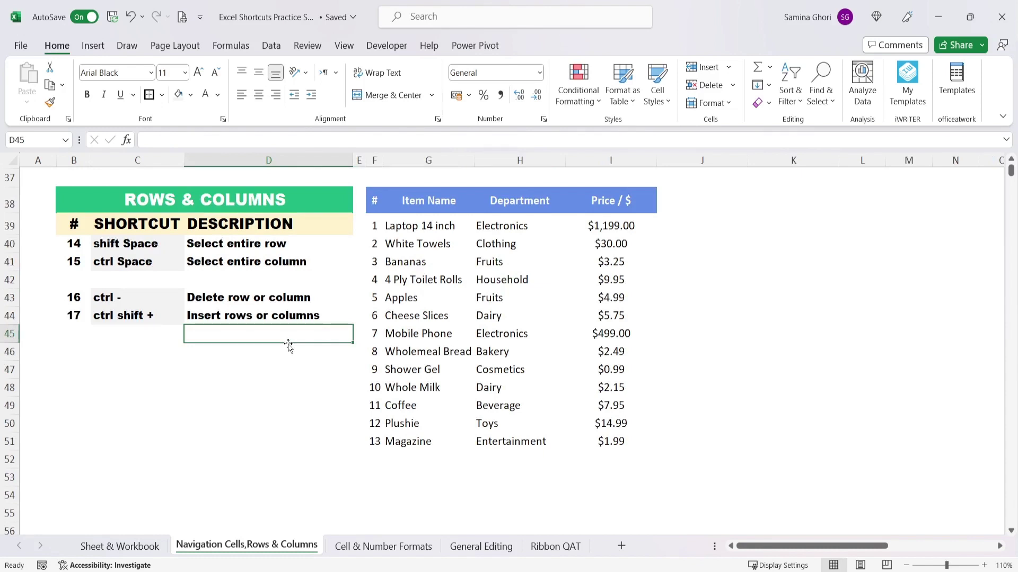
Select the entire Shower Gel row, extend the selection down to row 50, and shrink it back to row 47
{"action": "left_click", "coordinate": [393, 371]}
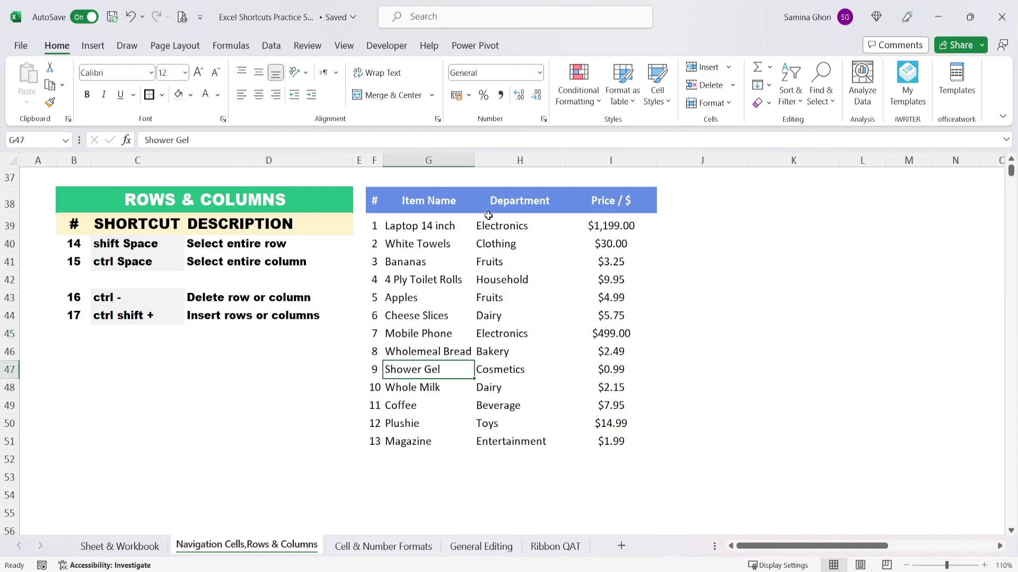
{"action": "key", "text": "shift+space"}
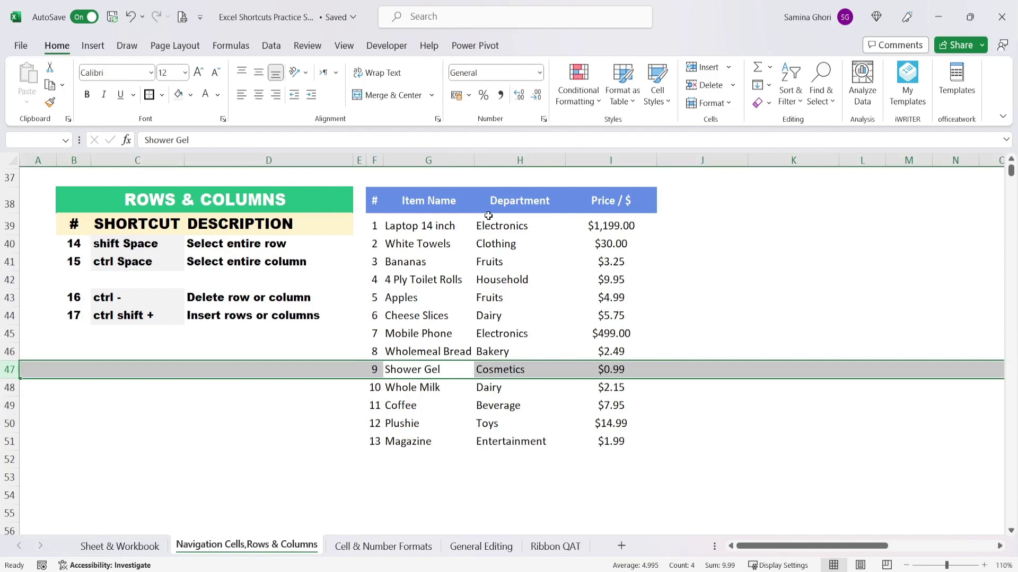
{"action": "key", "text": "shift+Down"}
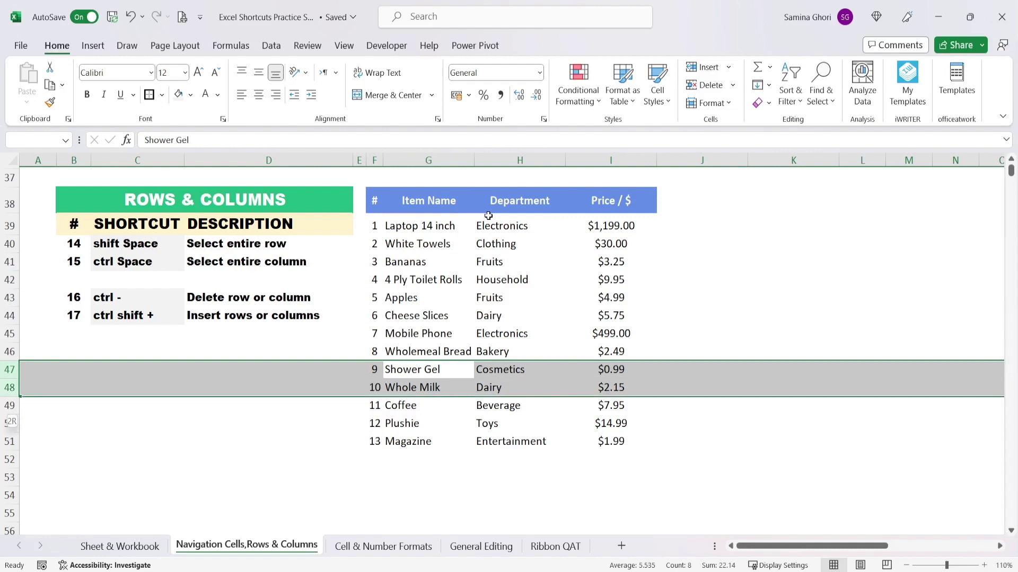
{"action": "key", "text": "shift+Down"}
{"action": "key", "text": "shift+Down"}
{"action": "key", "text": "shift+Up"}
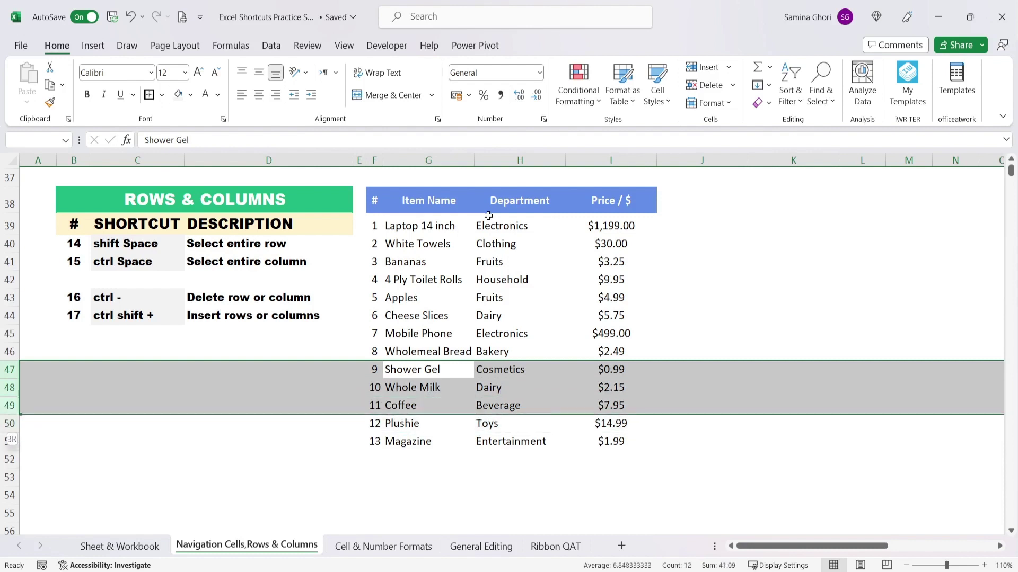
{"action": "key", "text": "shift+Up"}
{"action": "key", "text": "shift+Up"}
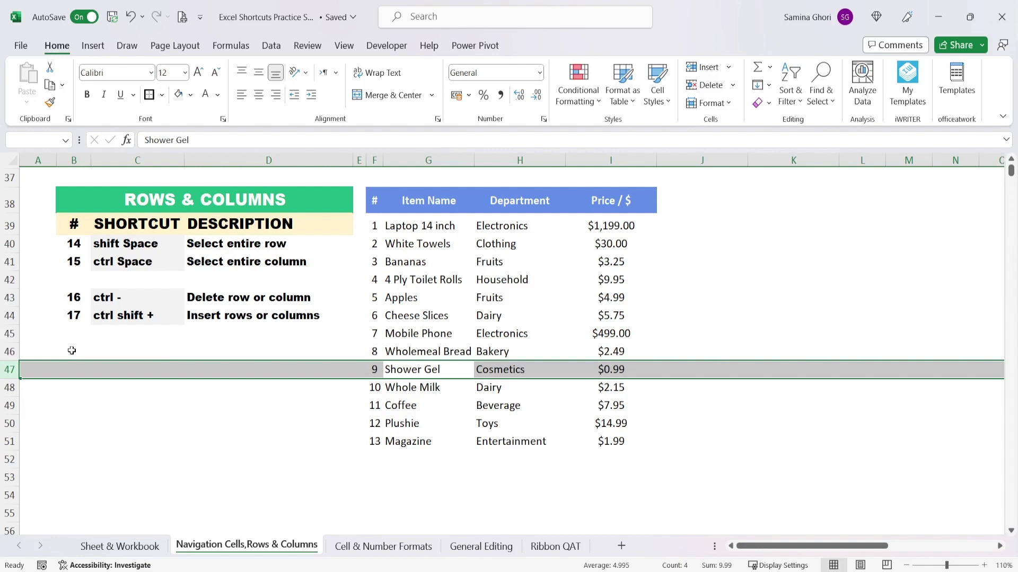
Insert a blank row above the Shower Gel row, delete it again, and reselect the Shower Gel cell
{"action": "key", "text": "ctrl+shift+plus"}
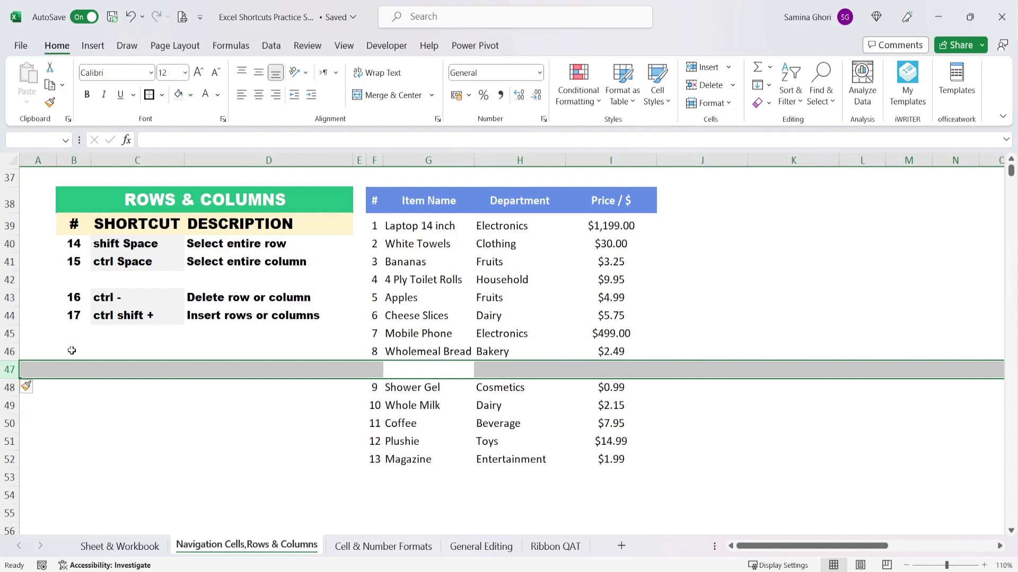
{"action": "key", "text": "ctrl+minus"}
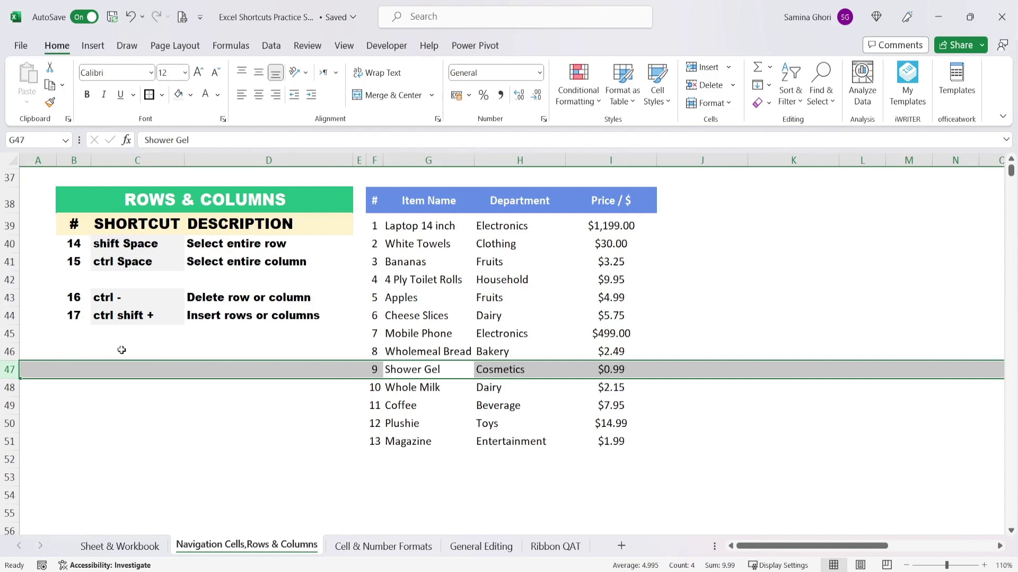
{"action": "left_click", "coordinate": [420, 370]}
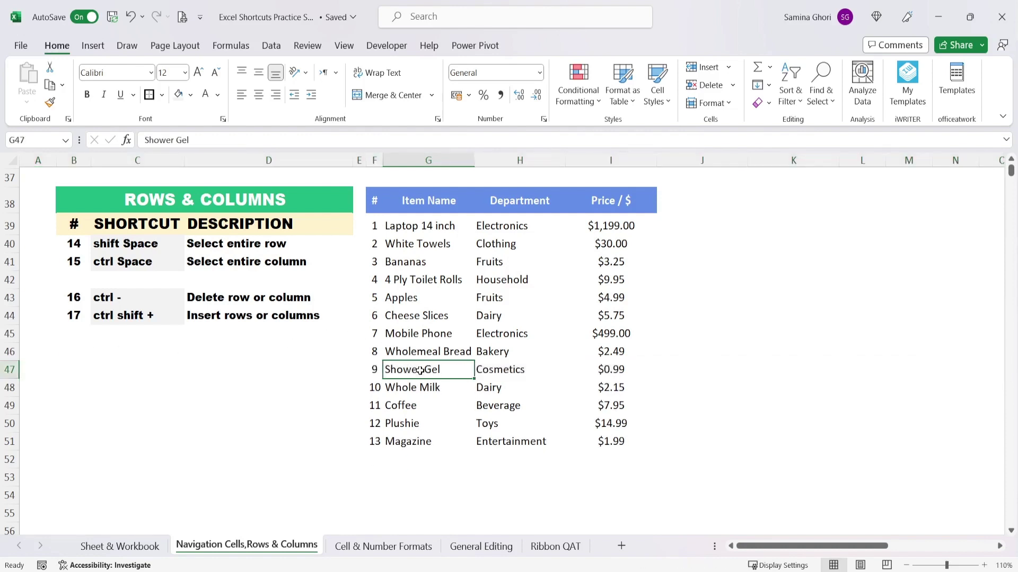
Select the whole Department column from H47, insert a blank column before it, and delete that new column
{"action": "left_click", "coordinate": [496, 373]}
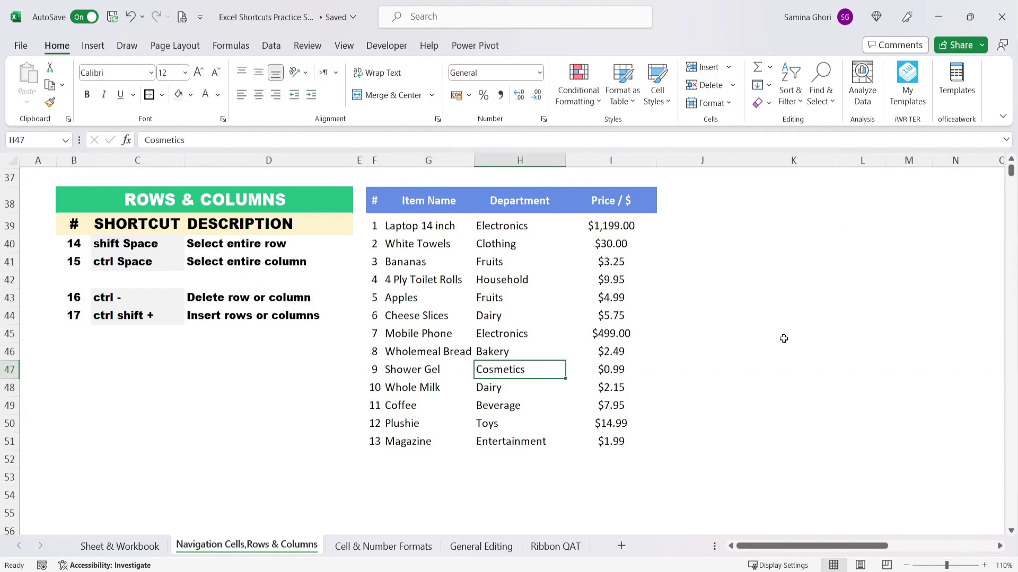
{"action": "key", "text": "ctrl+space"}
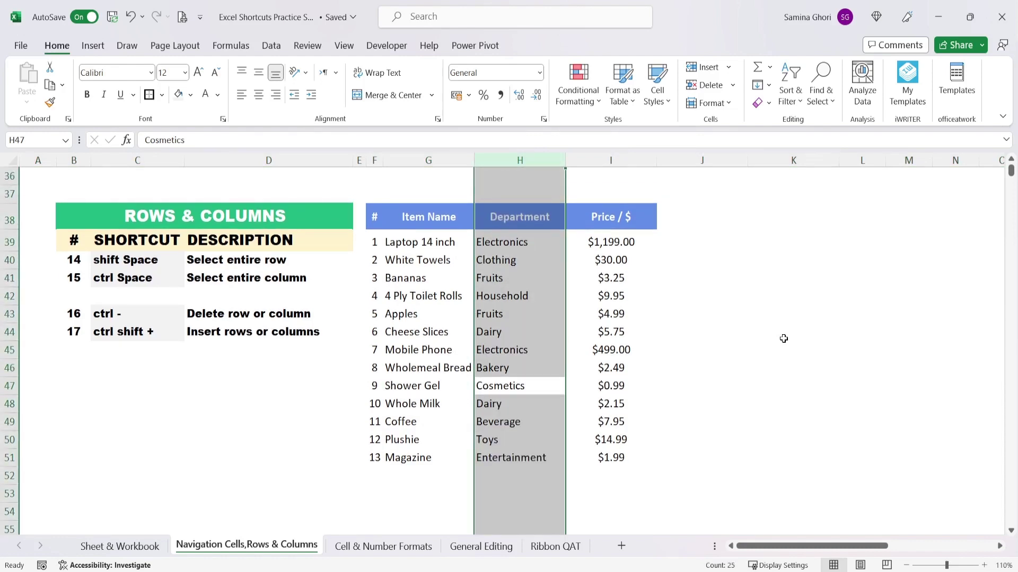
{"action": "key", "text": "ctrl+shift+plus"}
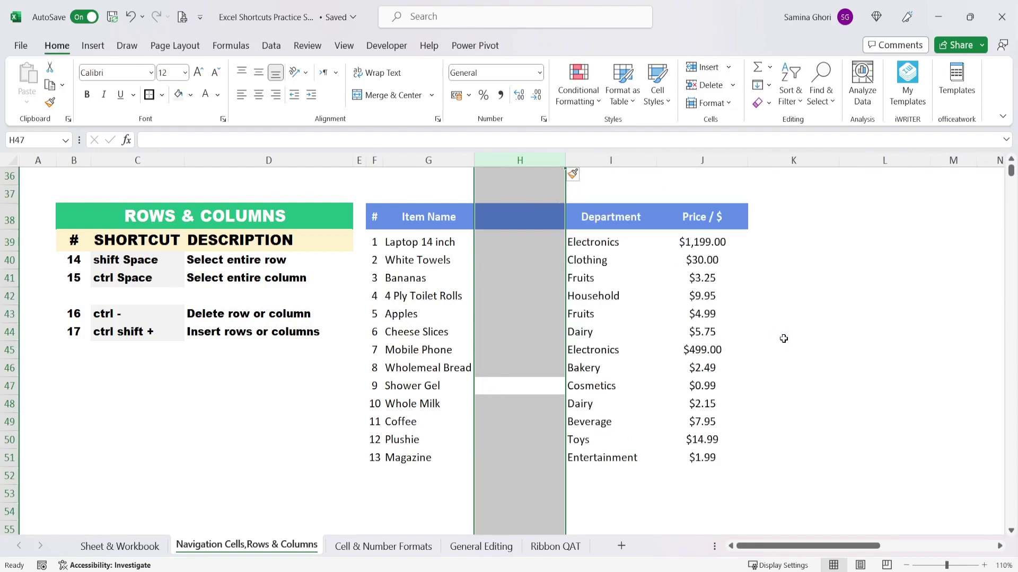
{"action": "key", "text": "ctrl+minus"}
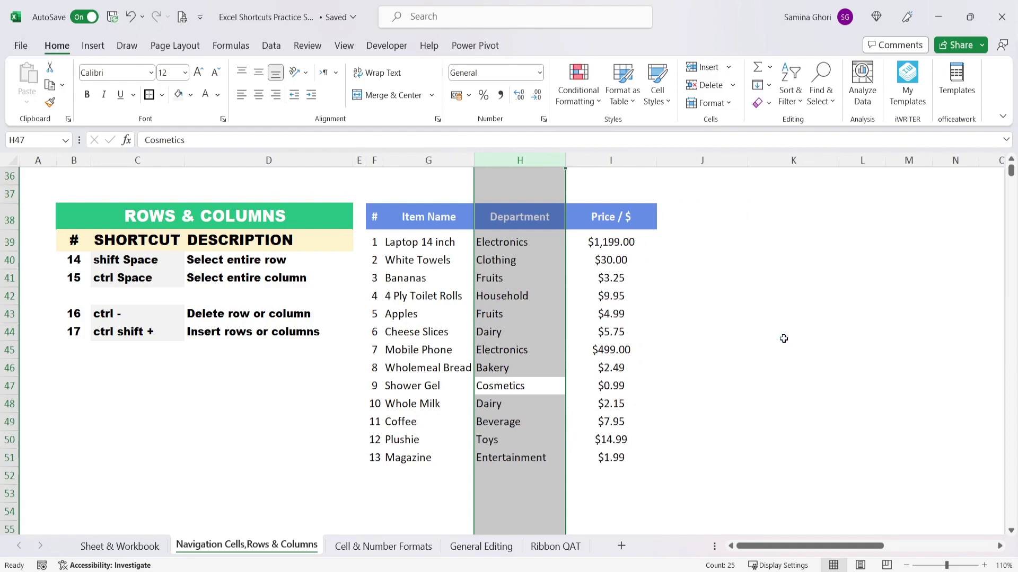
On the Cell & Number Formats sheet, copy the "Copy Me" cell F4 into F5
{"action": "key", "text": "ctrl+Page_Down"}
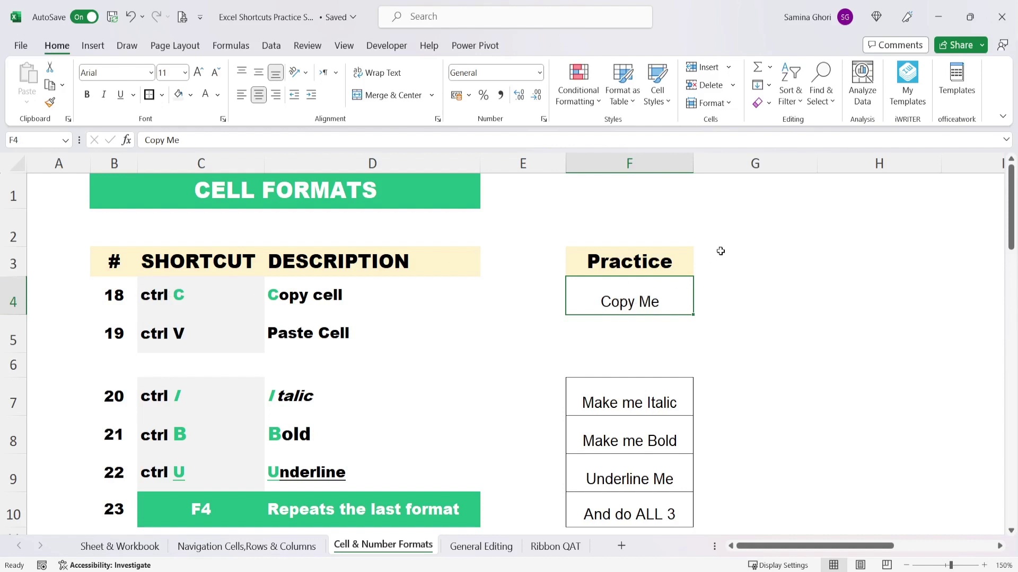
{"action": "left_click", "coordinate": [627, 327]}
{"action": "left_click", "coordinate": [628, 302]}
{"action": "key", "text": "ctrl+c"}
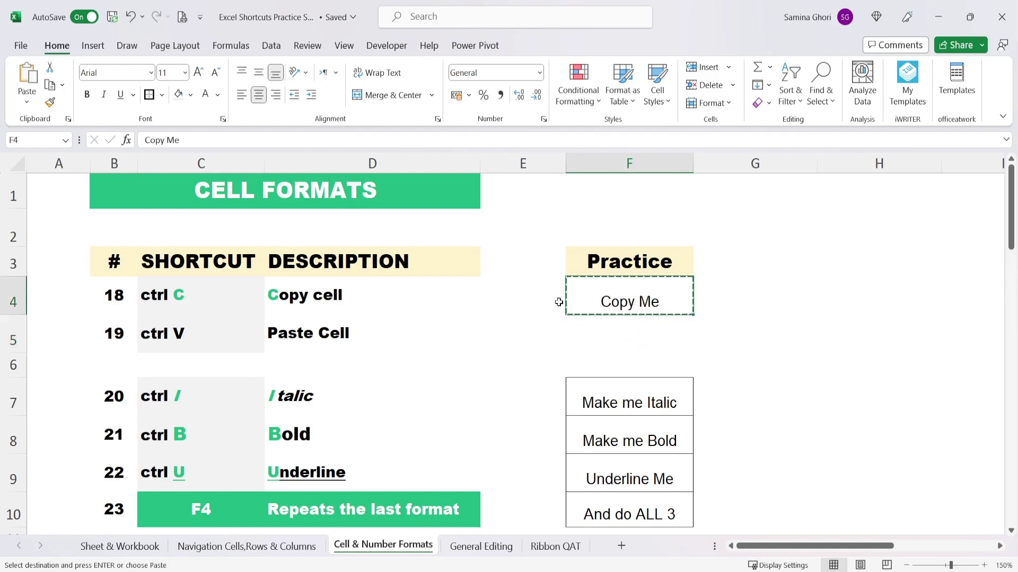
{"action": "left_click", "coordinate": [619, 328]}
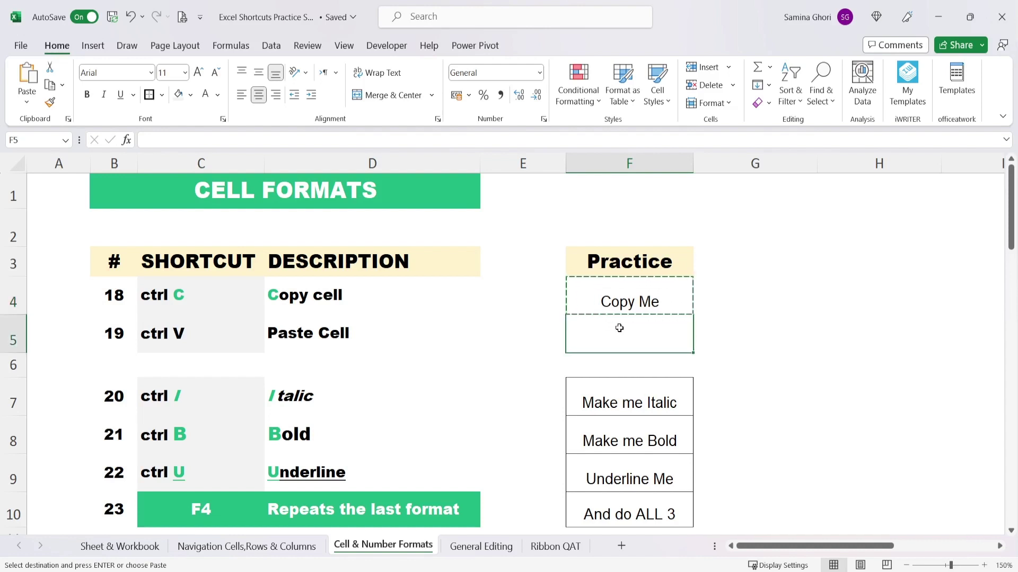
{"action": "left_click", "coordinate": [773, 296]}
{"action": "left_click", "coordinate": [869, 295]}
{"action": "left_click", "coordinate": [639, 327]}
{"action": "key", "text": "ctrl+v"}
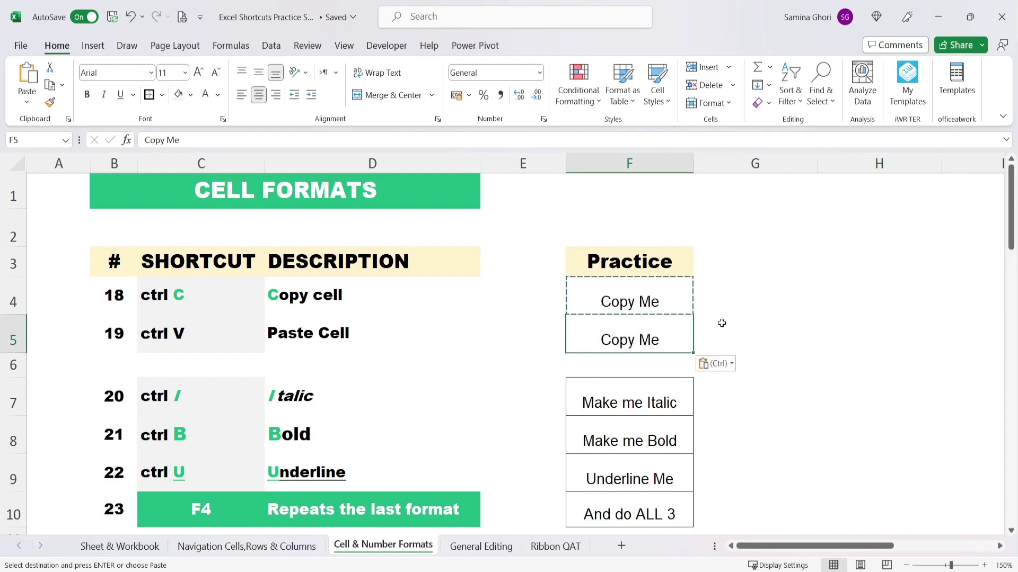
Paste the copied "Copy Me" cell into H4, H5 and H6
{"action": "left_click", "coordinate": [773, 283]}
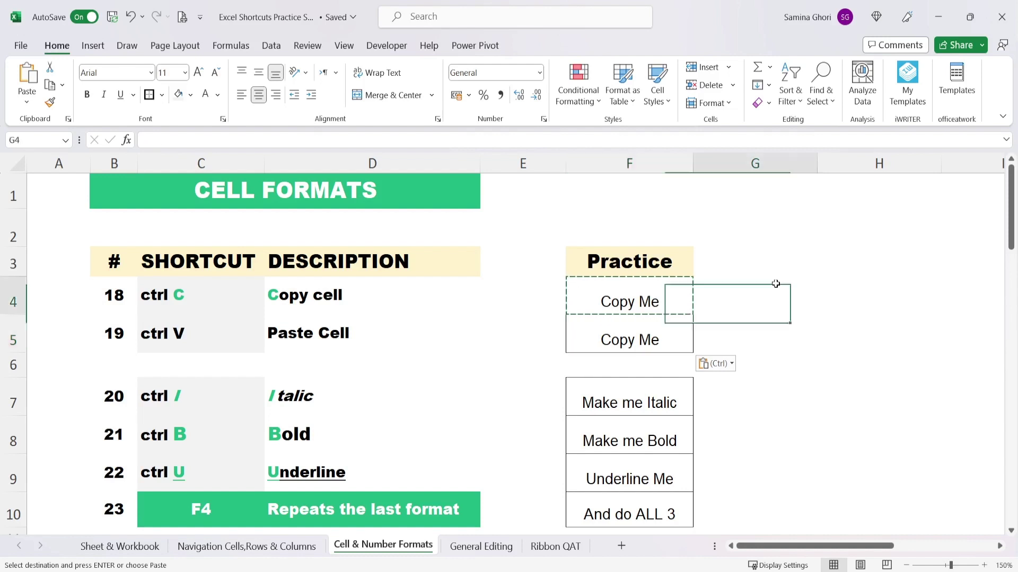
{"action": "left_click", "coordinate": [863, 293]}
{"action": "key", "text": "ctrl+v"}
{"action": "key", "text": "Down"}
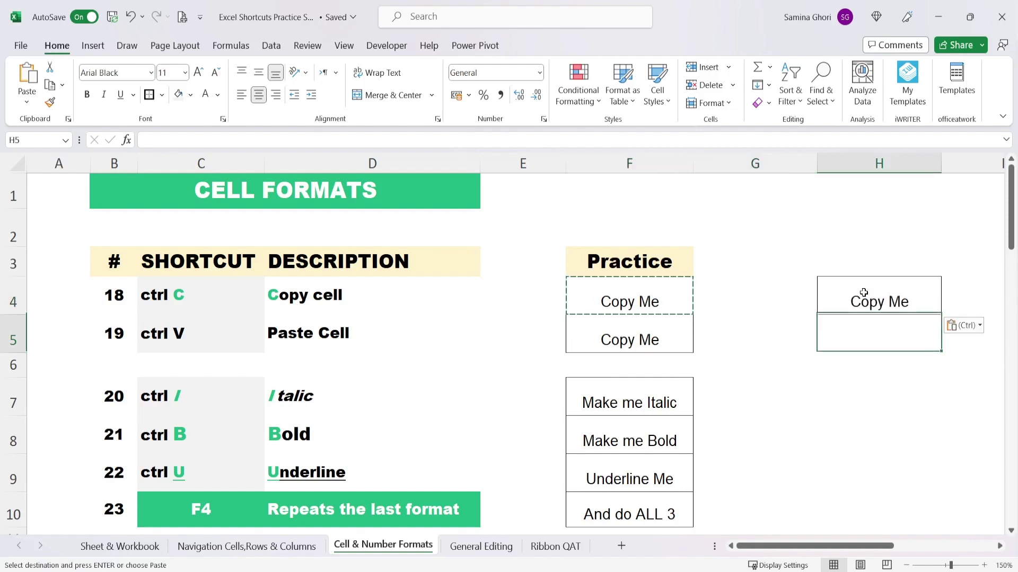
{"action": "key", "text": "ctrl+v"}
{"action": "key", "text": "Down"}
{"action": "key", "text": "ctrl+v"}
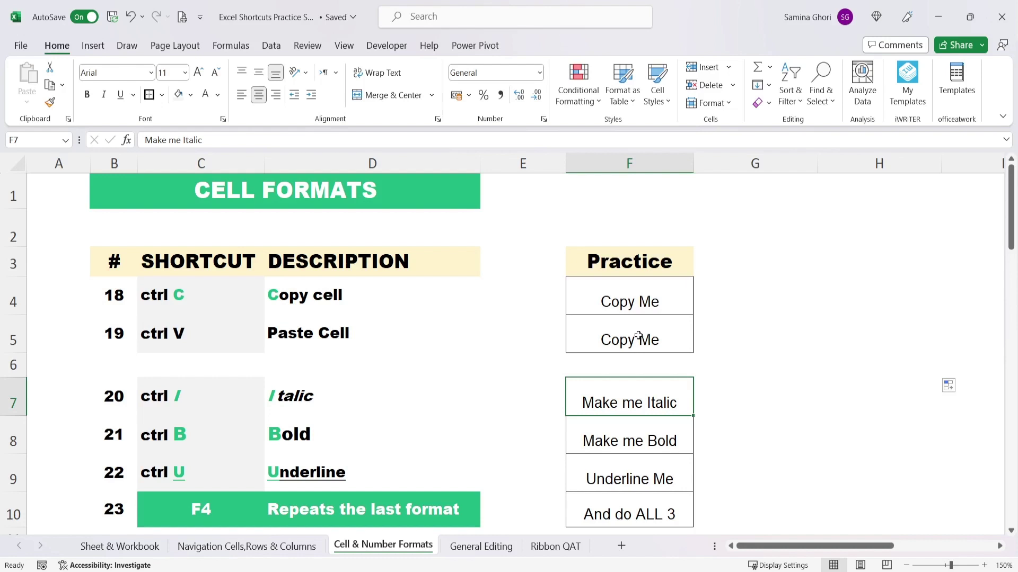
Apply italic to the "Make me Italic" cell F7, turn it off, and apply it again
{"action": "key", "text": "ctrl+i"}
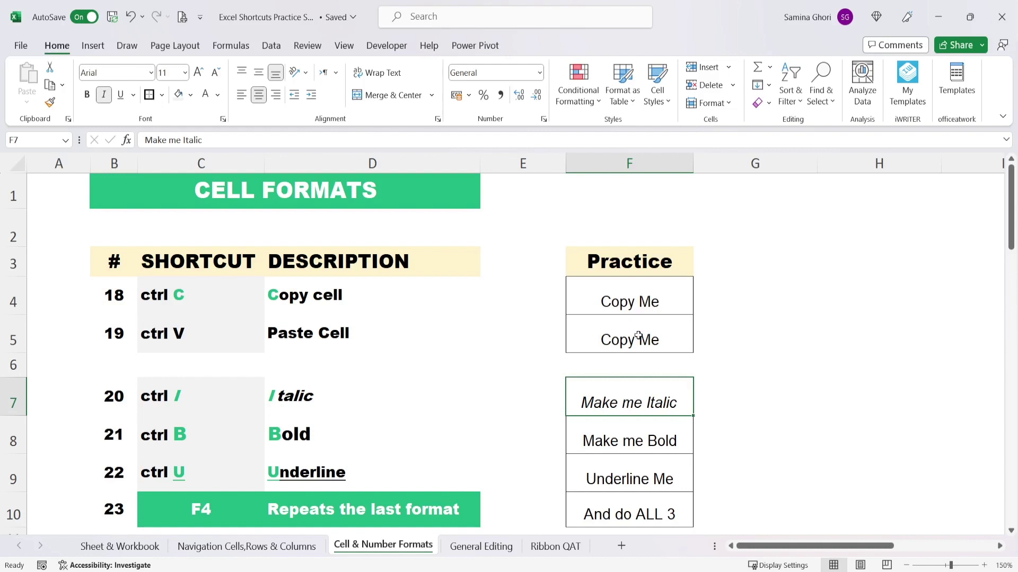
{"action": "key", "text": "ctrl+i"}
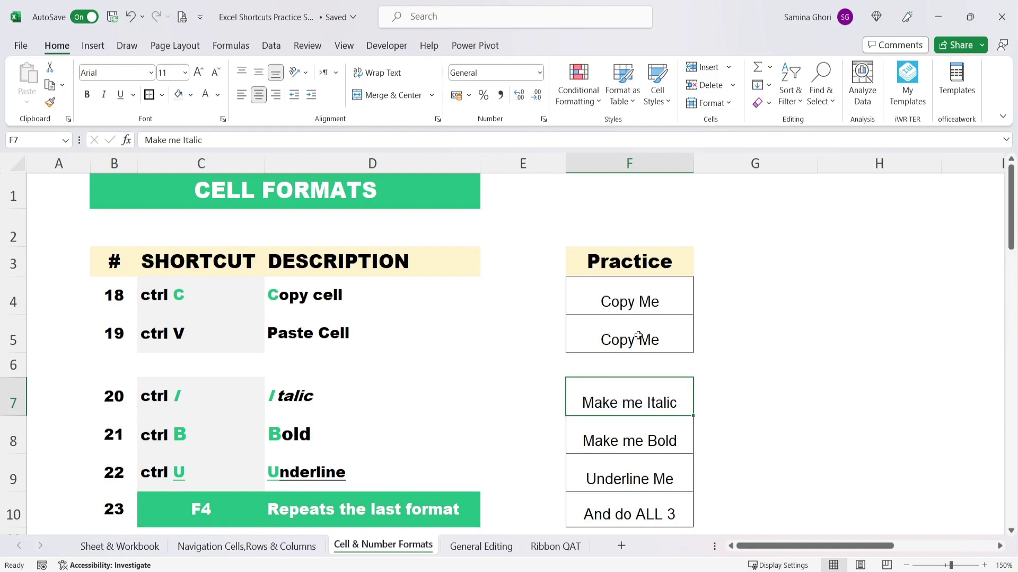
{"action": "key", "text": "ctrl+i"}
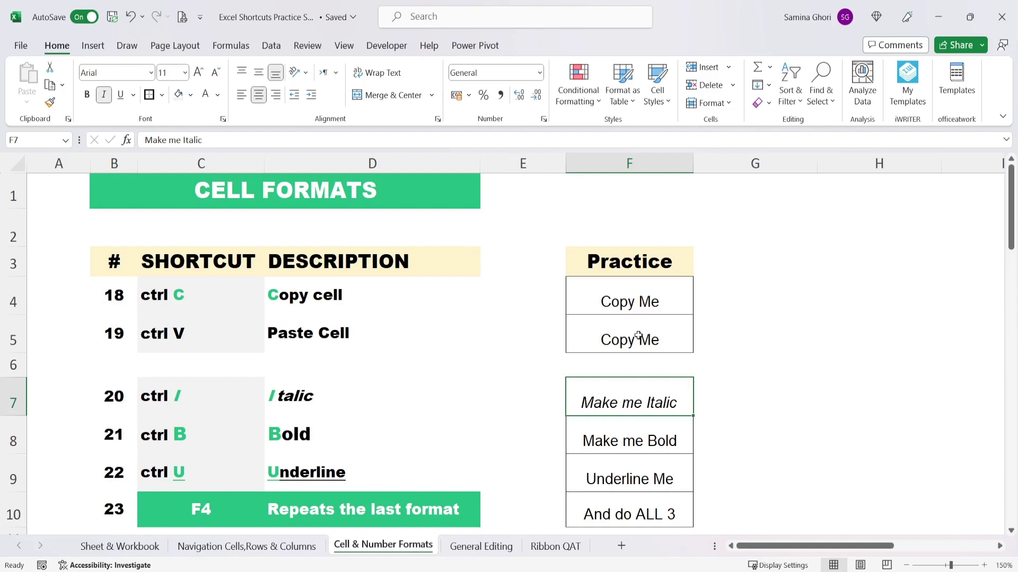
Make the "Make me Bold" cell F8 bold and underline the "Underline Me" cell F9
{"action": "key", "text": "Down"}
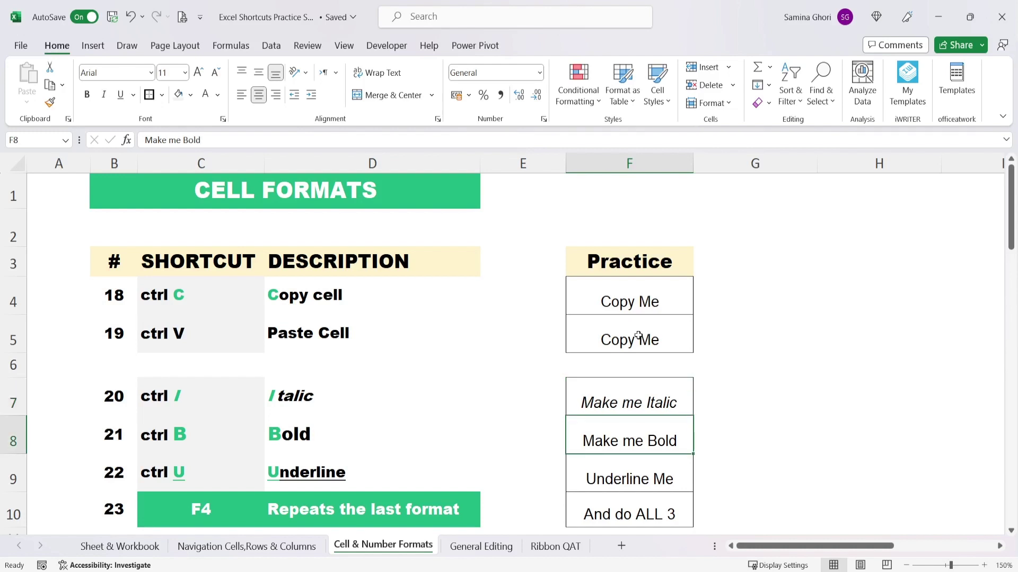
{"action": "key", "text": "ctrl+b"}
{"action": "key", "text": "Down"}
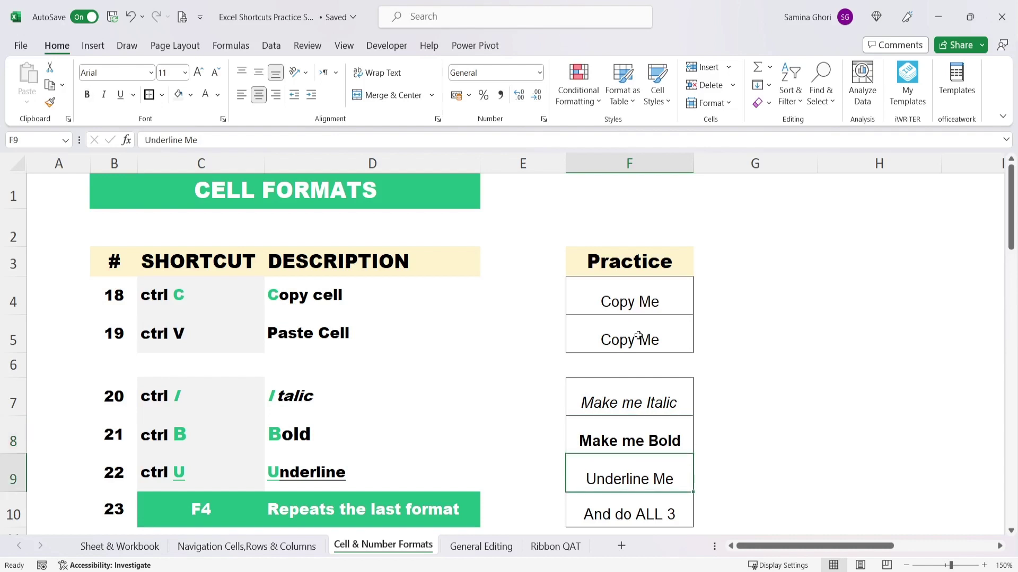
{"action": "key", "text": "ctrl+u"}
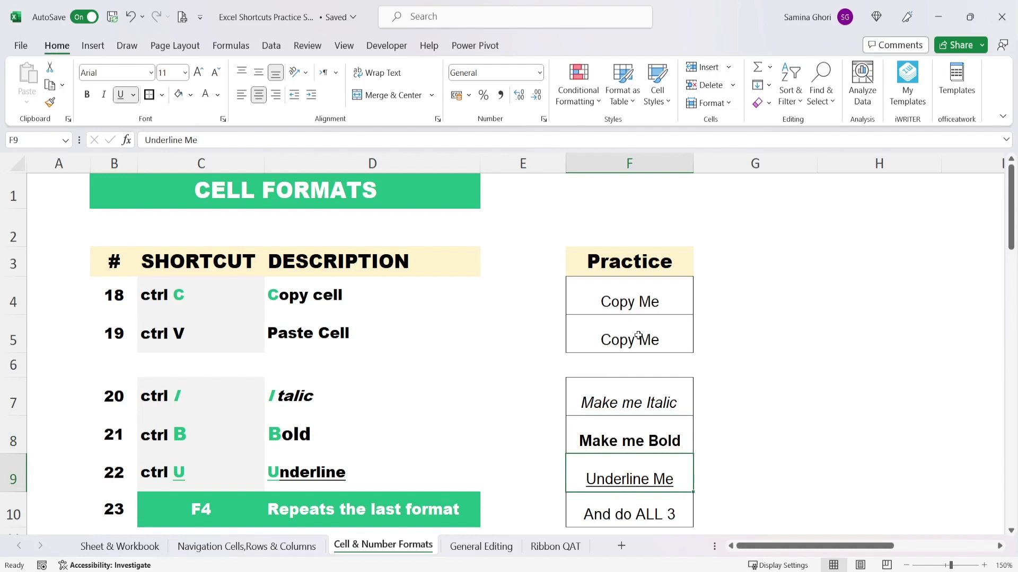
Make the "And do ALL 3" cell F10 italic, bold and underlined, and repeat the underline on the "Last Action" cell G10
{"action": "key", "text": "Down"}
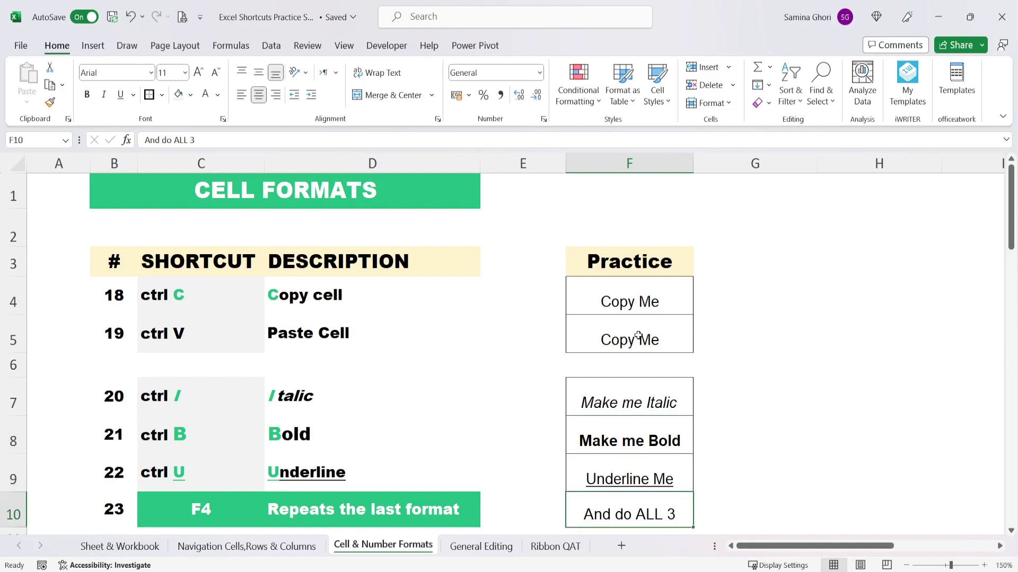
{"action": "key", "text": "ctrl+i"}
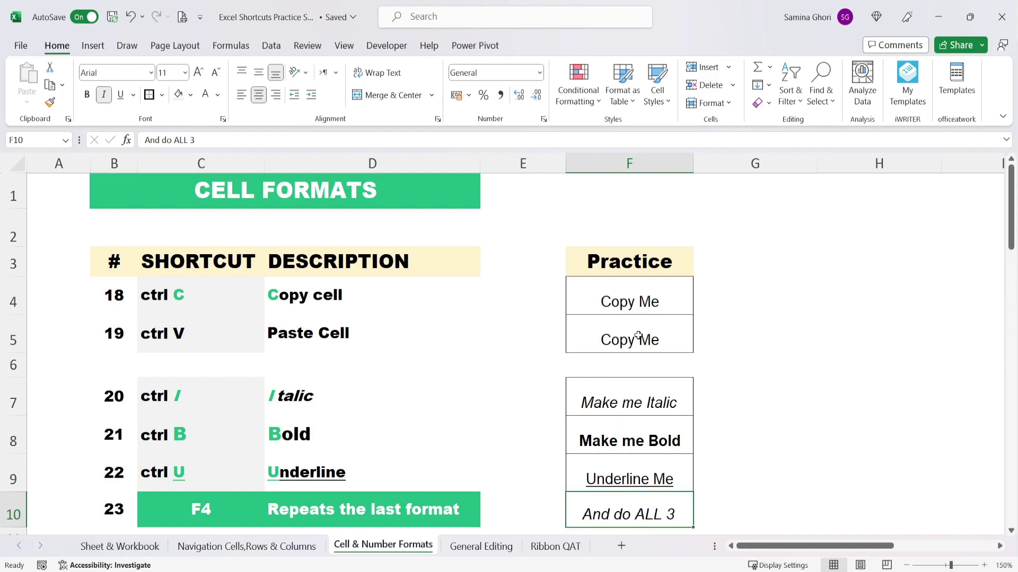
{"action": "key", "text": "ctrl+b"}
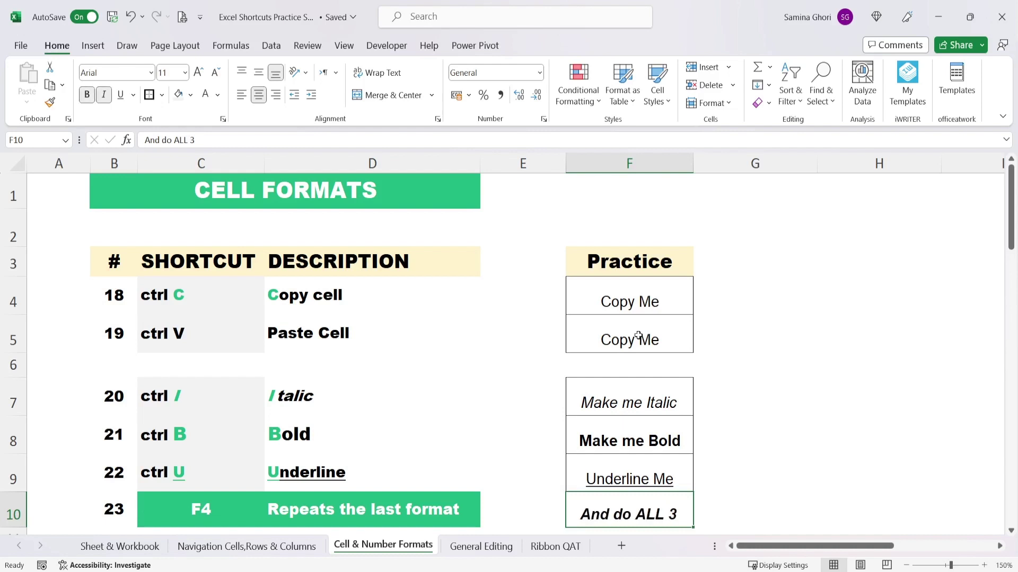
{"action": "key", "text": "ctrl+u"}
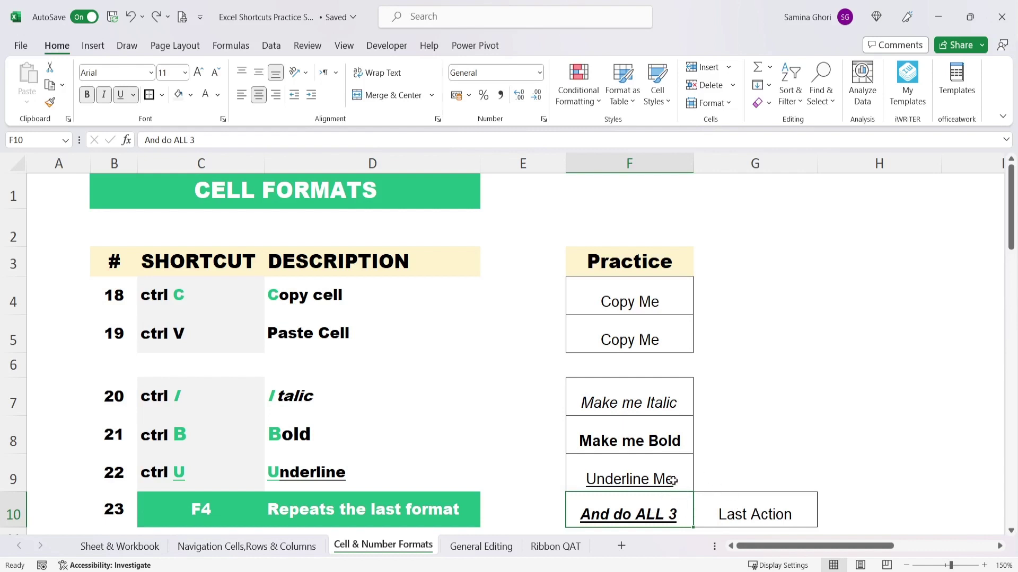
{"action": "key", "text": "Right"}
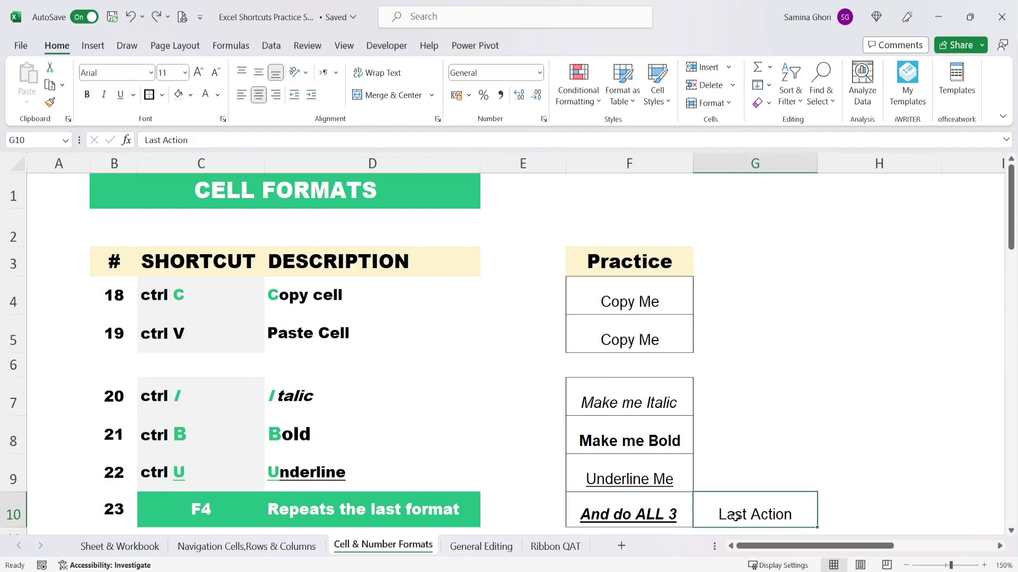
{"action": "key", "text": "ctrl+u"}
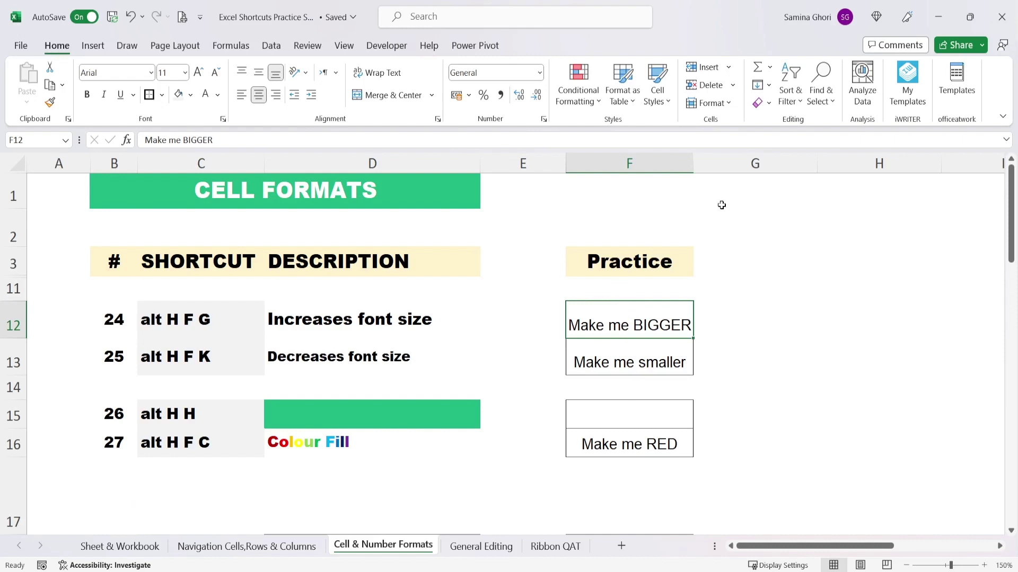
Increase the font size of the "Make me BIGGER" cell F12 by two increments to 14
{"action": "key", "text": "alt"}
{"action": "key", "text": "h"}
{"action": "key", "text": "f"}
{"action": "key", "text": "g"}
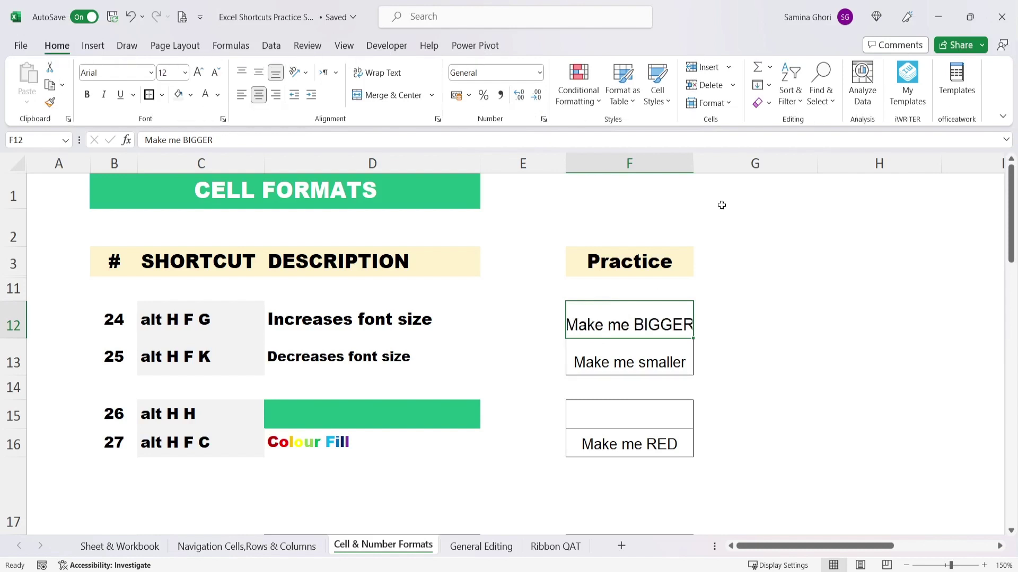
{"action": "key", "text": "alt"}
{"action": "key", "text": "h"}
{"action": "key", "text": "f"}
{"action": "key", "text": "g"}
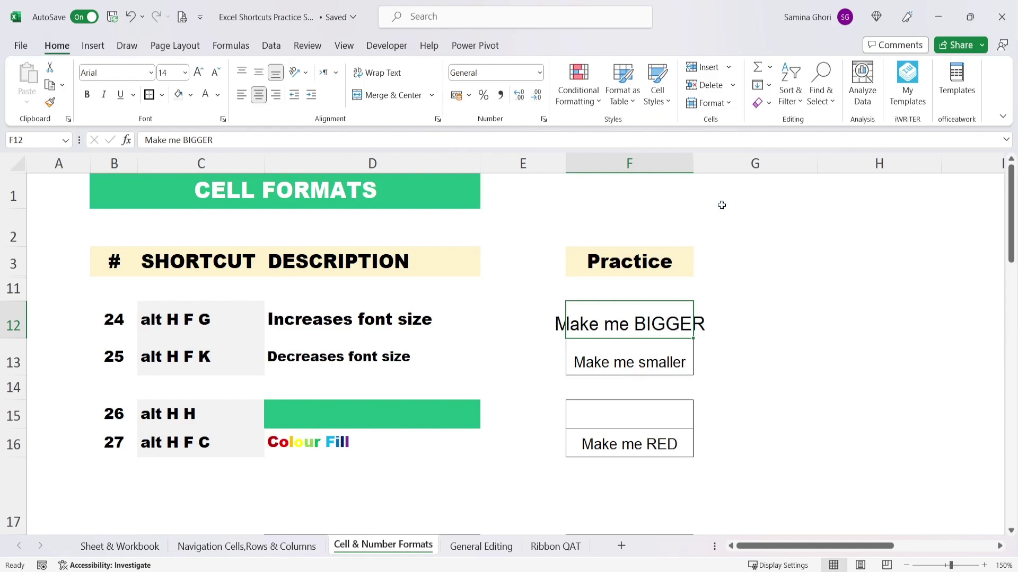
Decrease the font size of the "Make me smaller" cell F13 by two increments to 9
{"action": "left_click", "coordinate": [599, 344]}
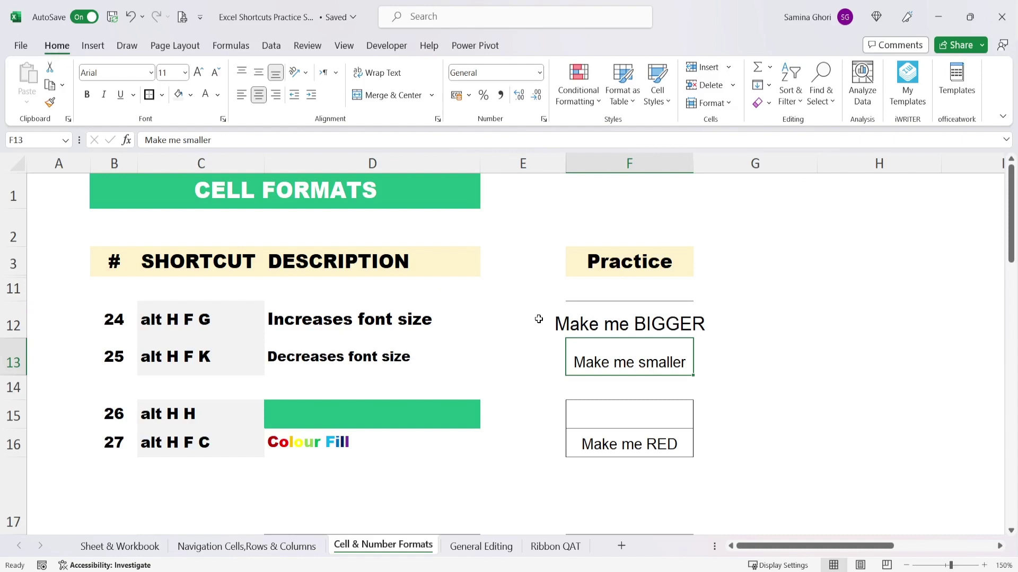
{"action": "key", "text": "alt"}
{"action": "key", "text": "h"}
{"action": "key", "text": "f"}
{"action": "key", "text": "k"}
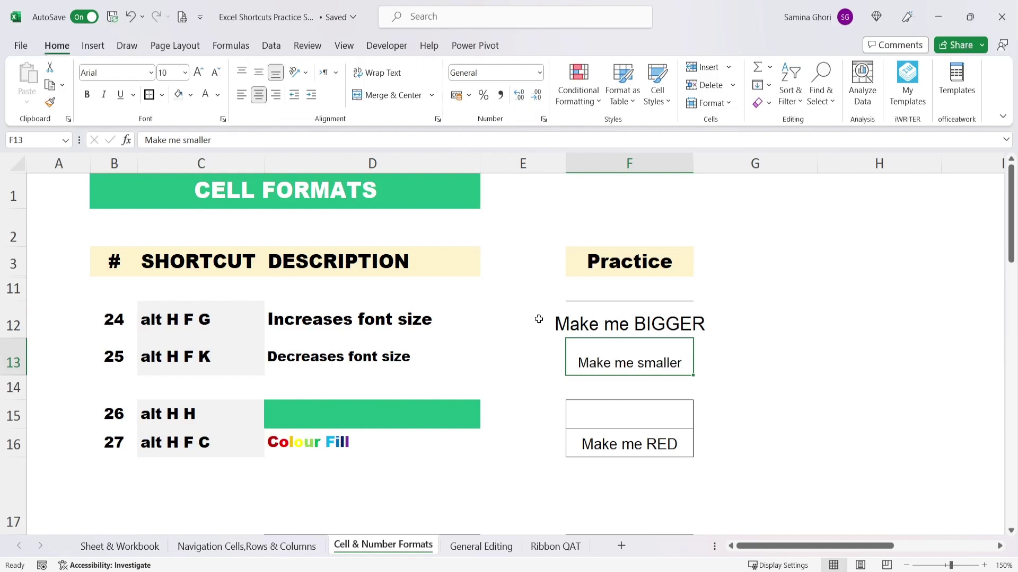
{"action": "key", "text": "alt"}
{"action": "key", "text": "h"}
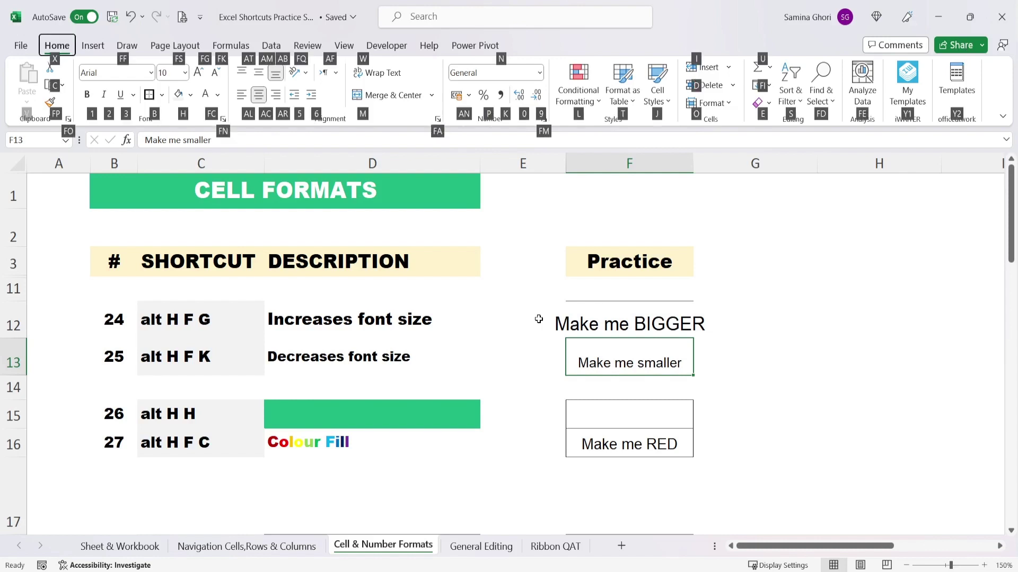
{"action": "key", "text": "f"}
{"action": "key", "text": "k"}
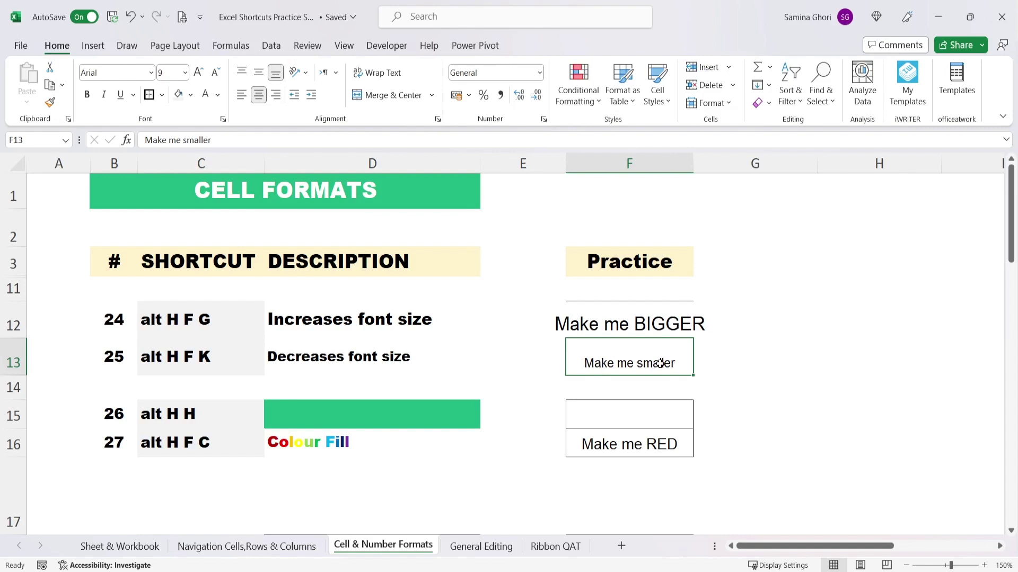
Fill the empty practice cell F15 with the recently used green that matches the sample in column D
{"action": "scroll", "coordinate": [659, 363], "scroll_direction": "down", "scroll_amount": 1}
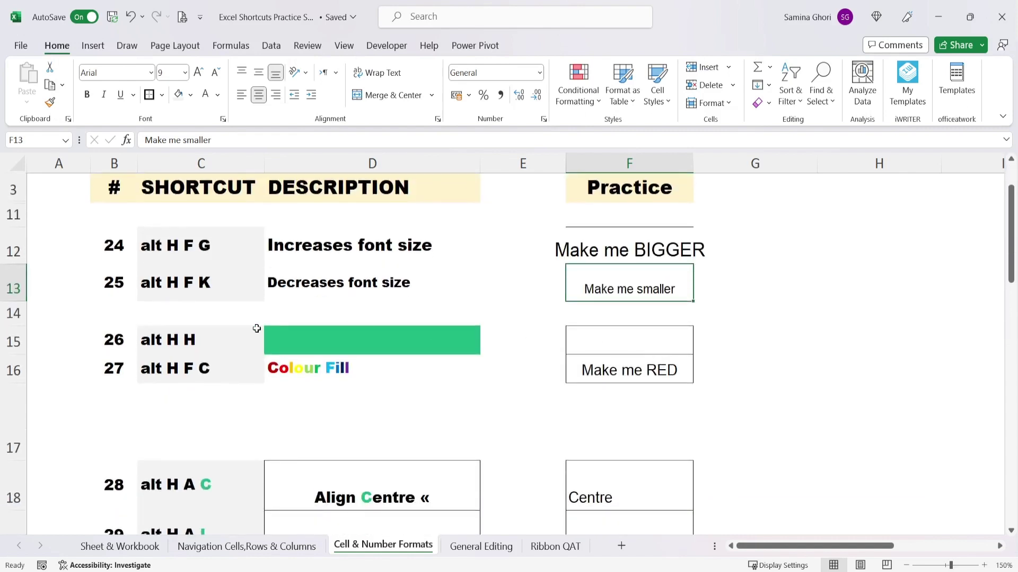
{"action": "scroll", "coordinate": [626, 371], "scroll_direction": "up", "scroll_amount": 1}
{"action": "left_click", "coordinate": [639, 412]}
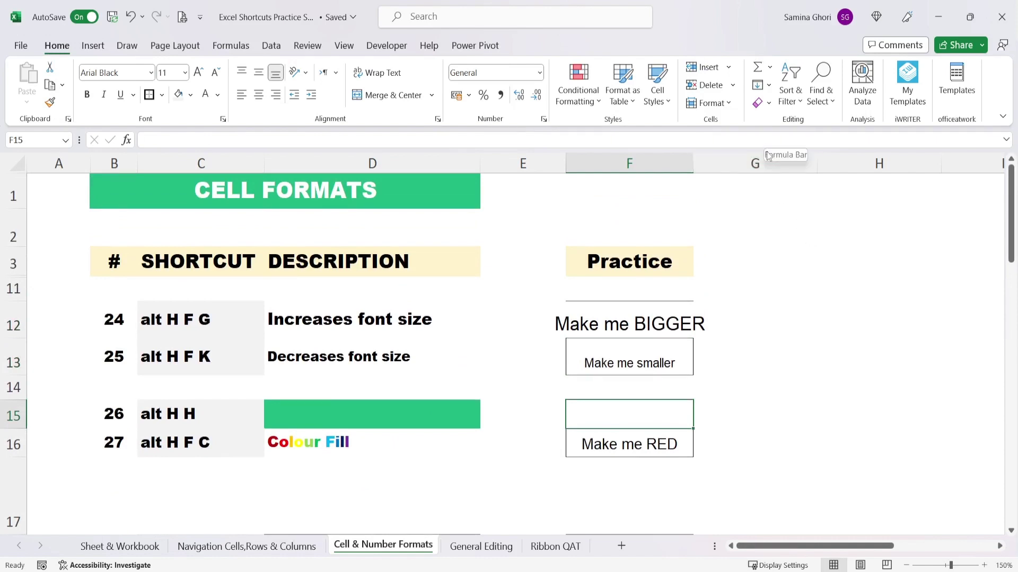
{"action": "key", "text": "alt"}
{"action": "key", "text": "h"}
{"action": "key", "text": "h"}
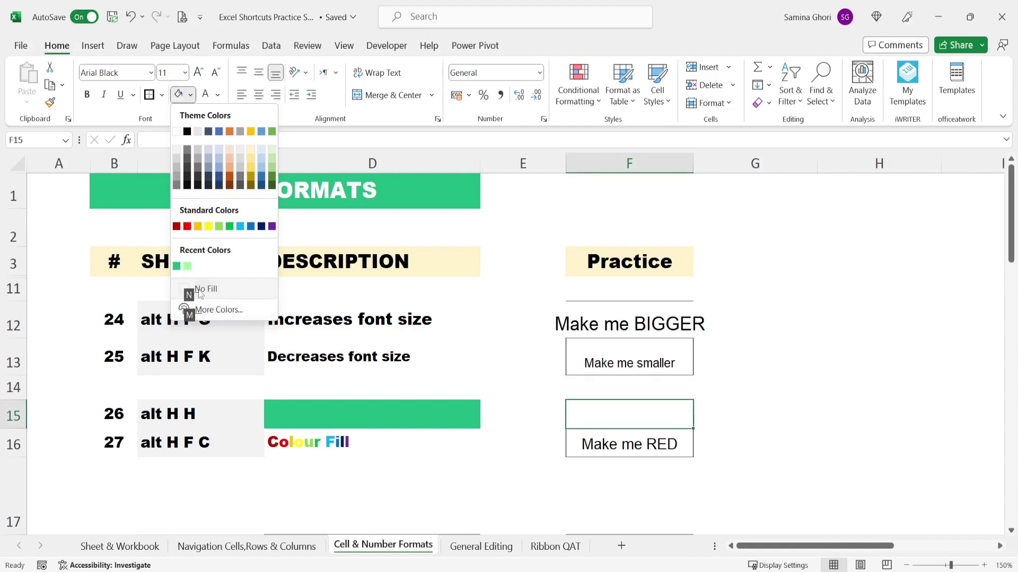
{"action": "left_click", "coordinate": [177, 266]}
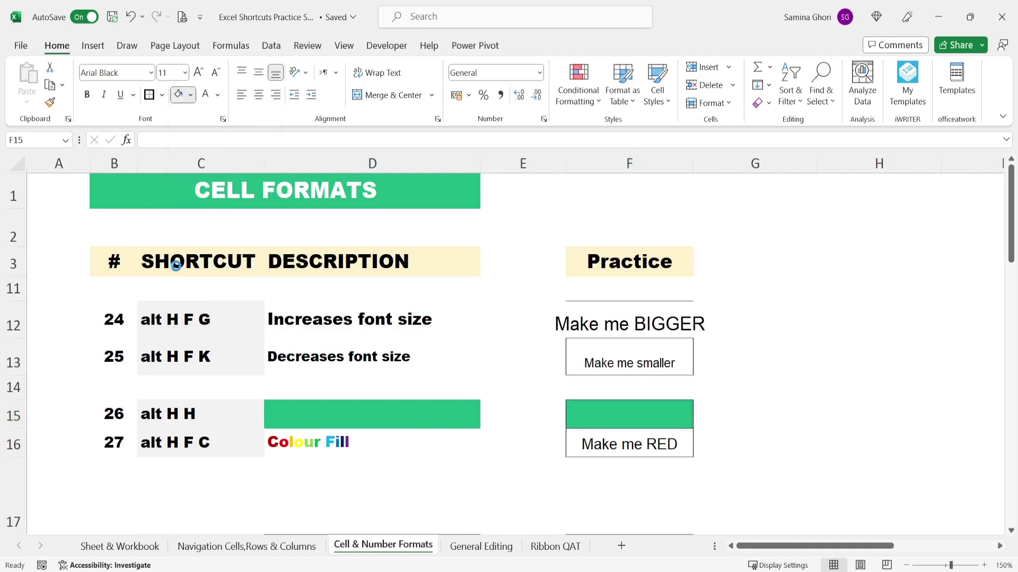
Set the font colour of the "Make me RED" cell F16 to the standard red
{"action": "left_click", "coordinate": [645, 448]}
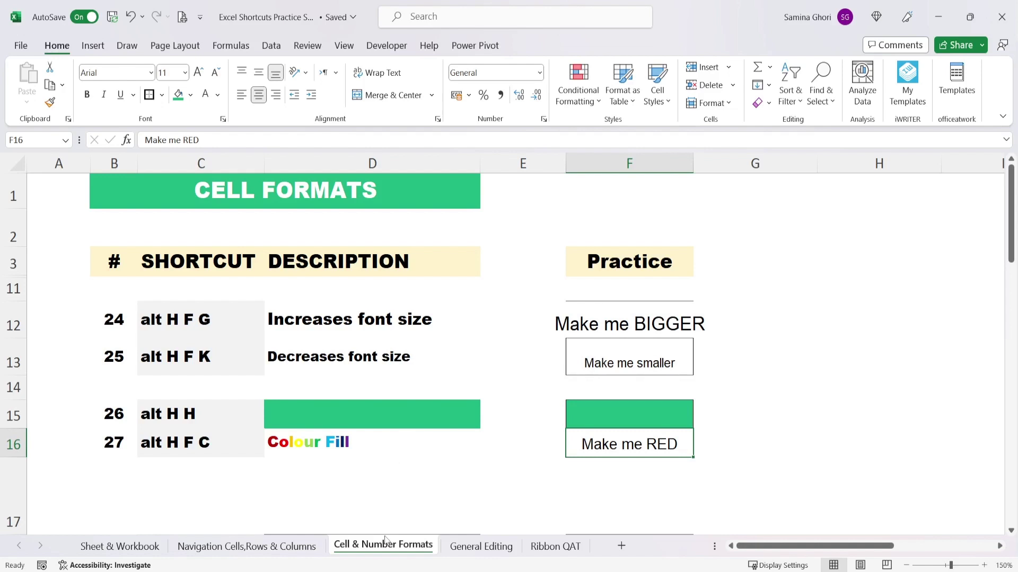
{"action": "key", "text": "alt"}
{"action": "key", "text": "h"}
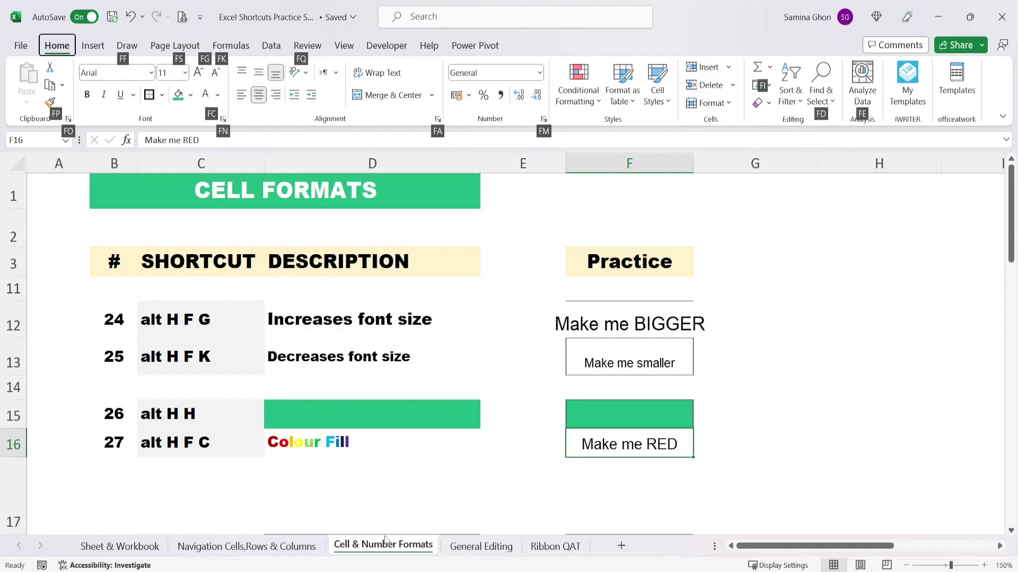
{"action": "key", "text": "f"}
{"action": "key", "text": "c"}
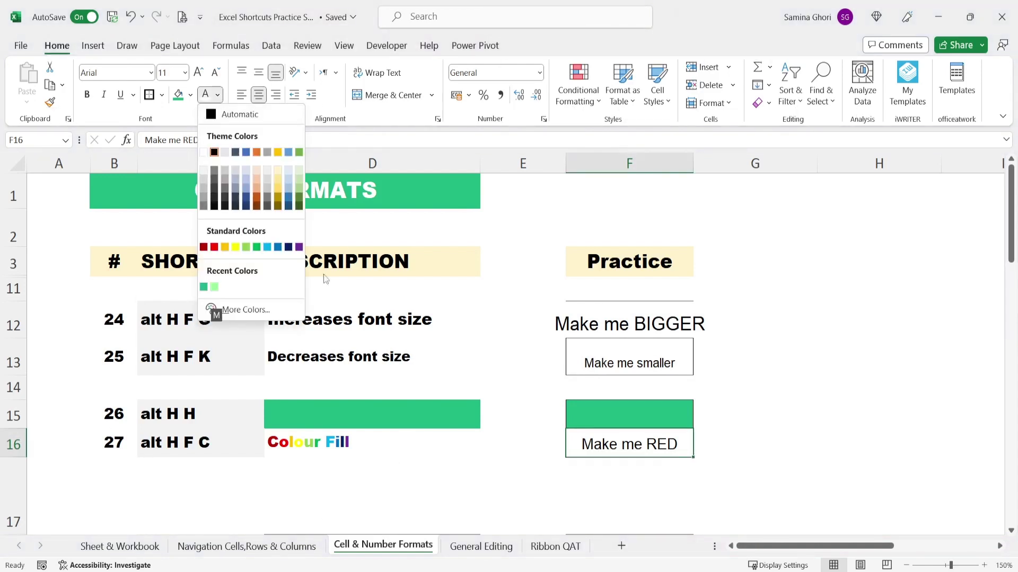
{"action": "left_click", "coordinate": [214, 247]}
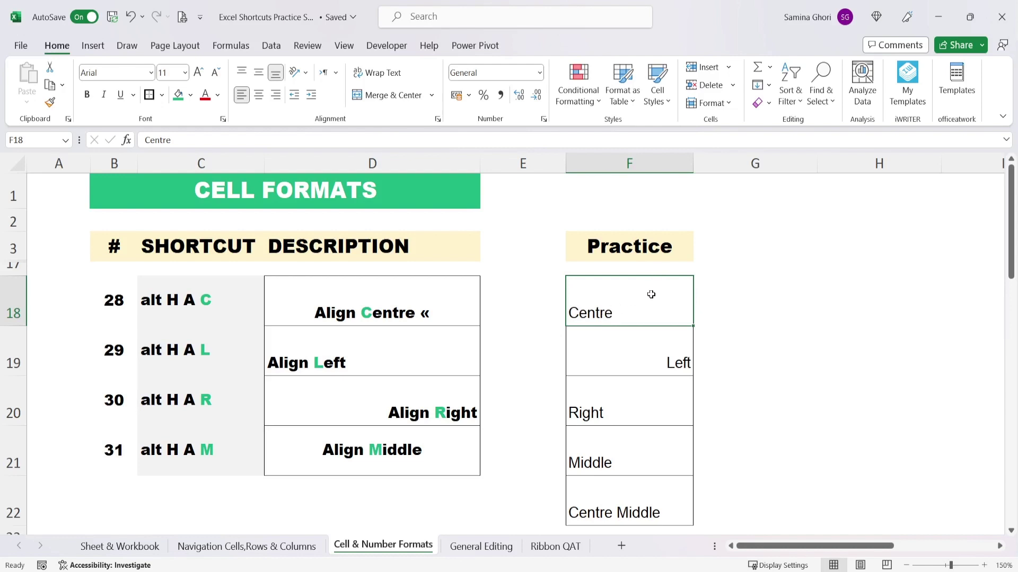
Centre the text of the "Centre" cell F18 horizontally and select the "Left" cell F19
{"action": "key", "text": "alt"}
{"action": "key", "text": "h"}
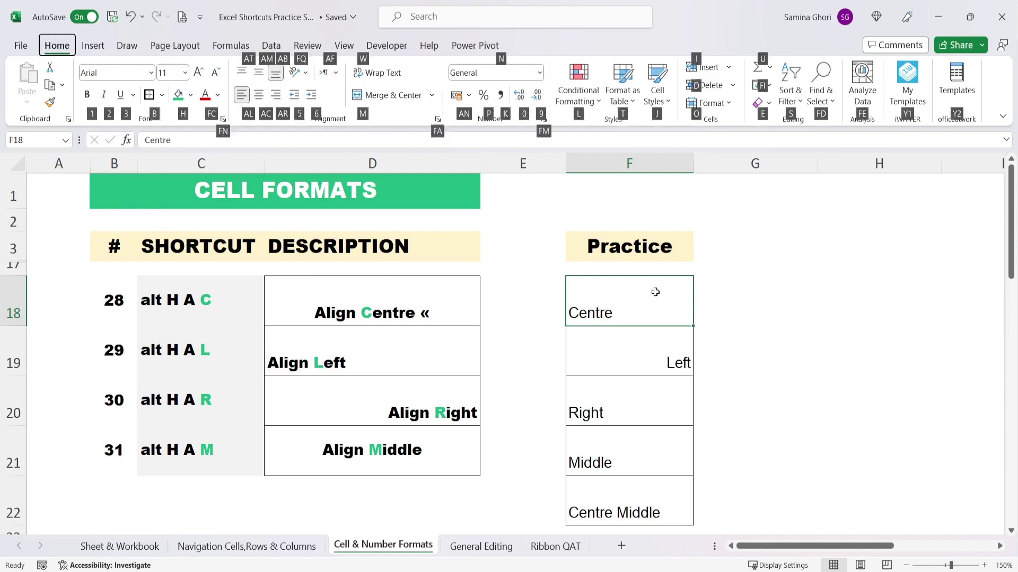
{"action": "key", "text": "a"}
{"action": "key", "text": "c"}
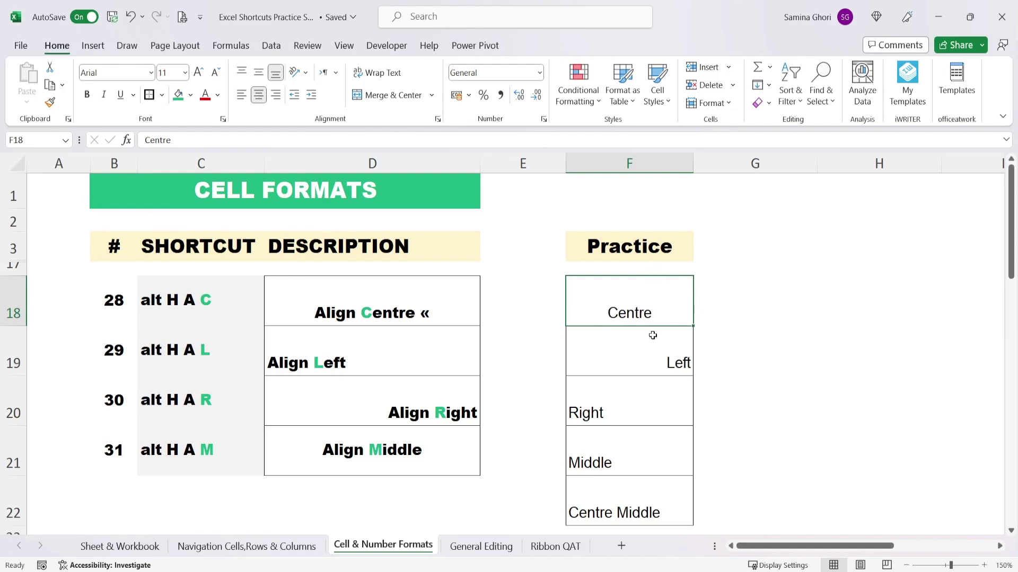
{"action": "left_click", "coordinate": [645, 356]}
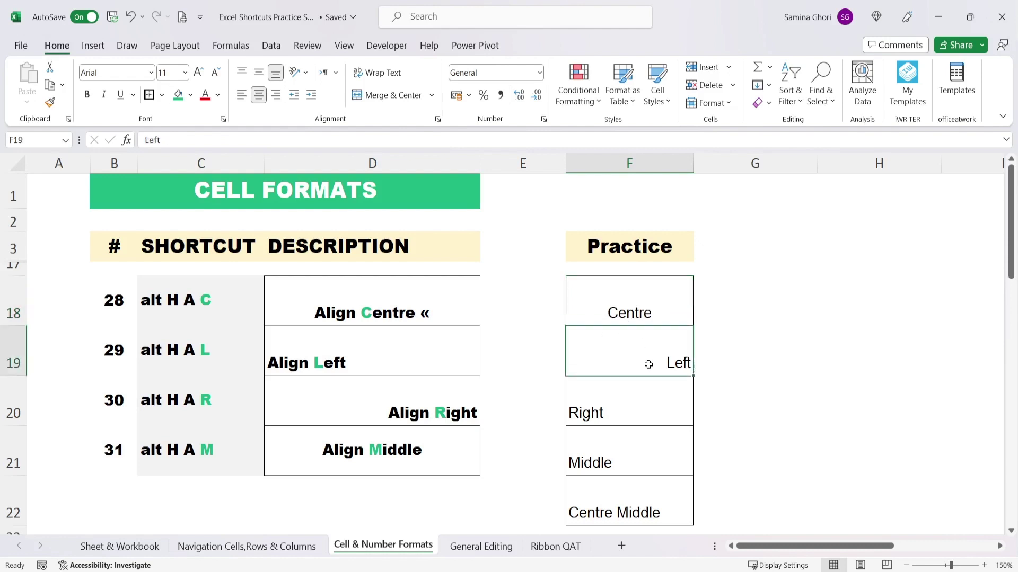
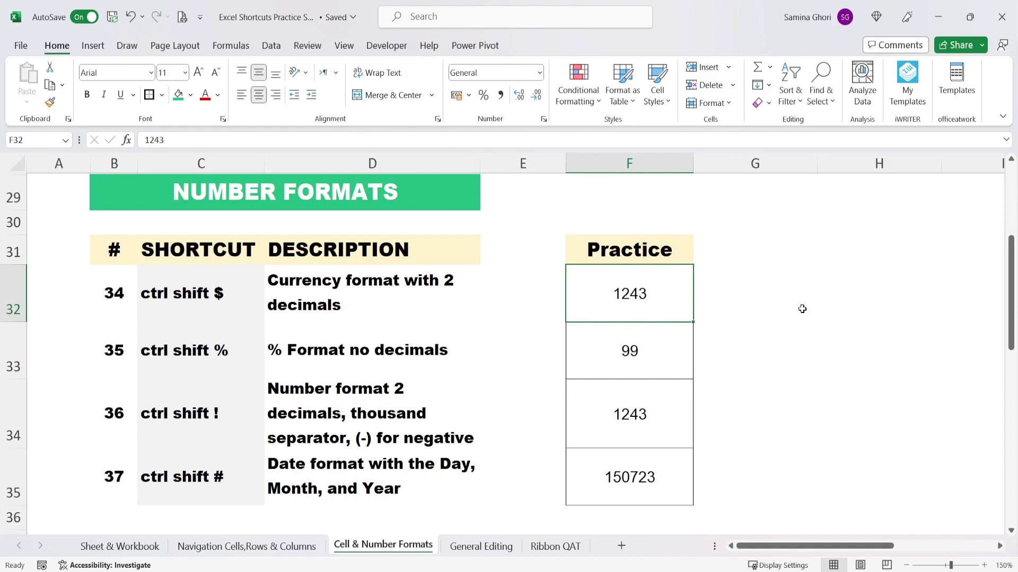
Apply the currency format with two decimals to F32 and the percentage format without decimals to F33
{"action": "key", "text": "ctrl+shift+dollar"}
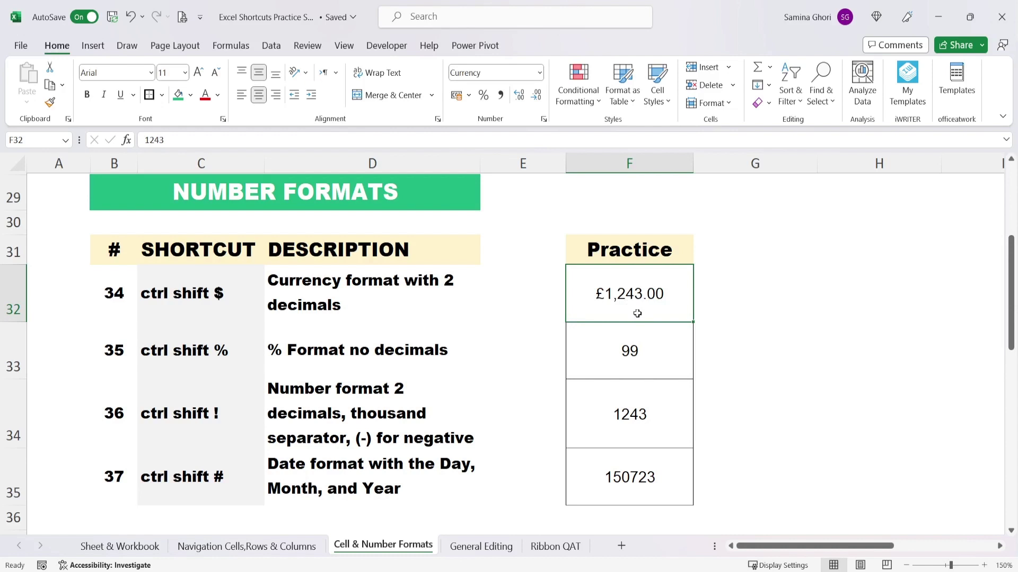
{"action": "left_click", "coordinate": [636, 351]}
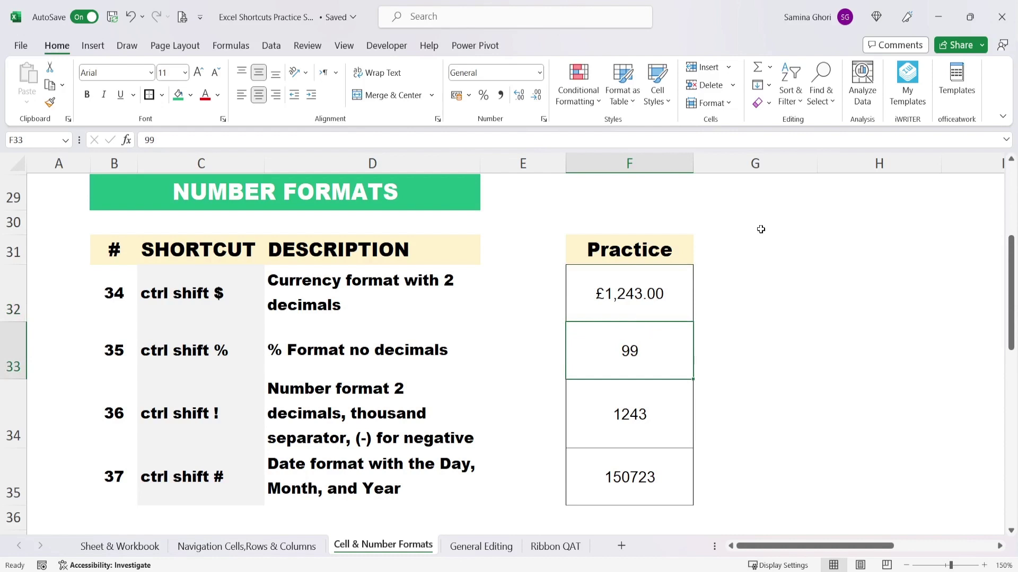
{"action": "key", "text": "ctrl+shift+percent"}
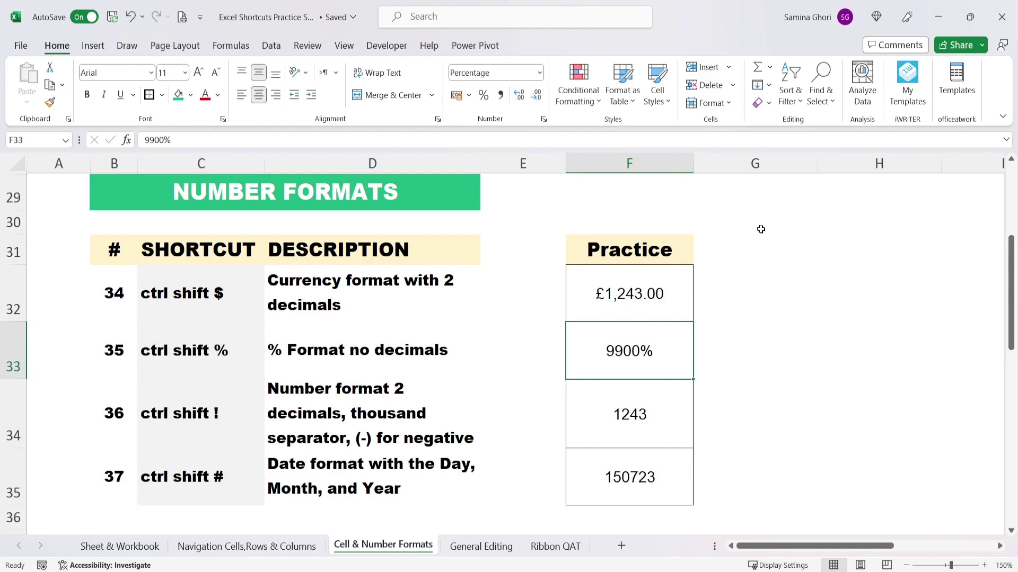
Apply the number format with two decimals and thousand separator to F34 and the day-month-year date format to F35
{"action": "left_click", "coordinate": [681, 401]}
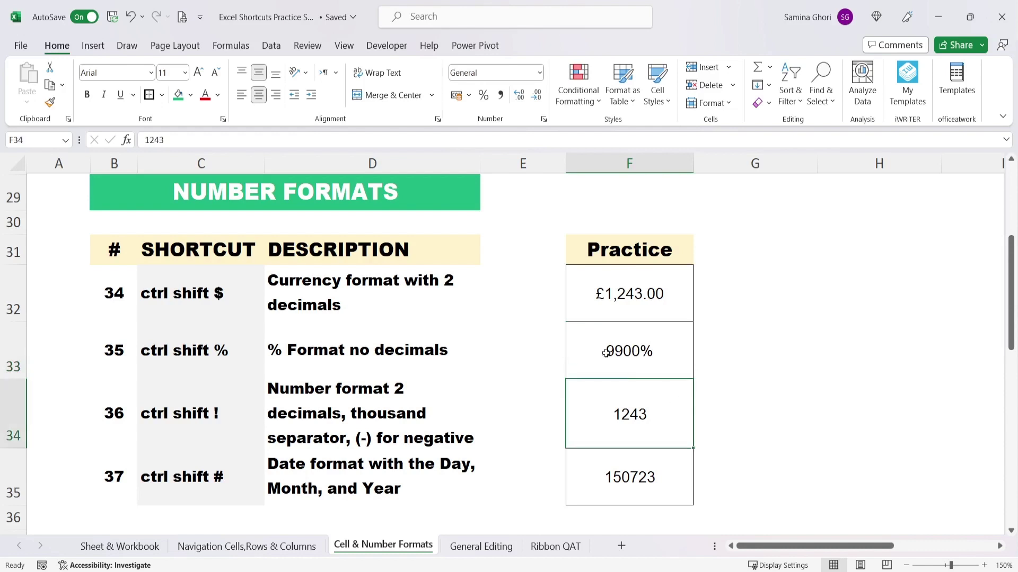
{"action": "key", "text": "ctrl+shift+exclam"}
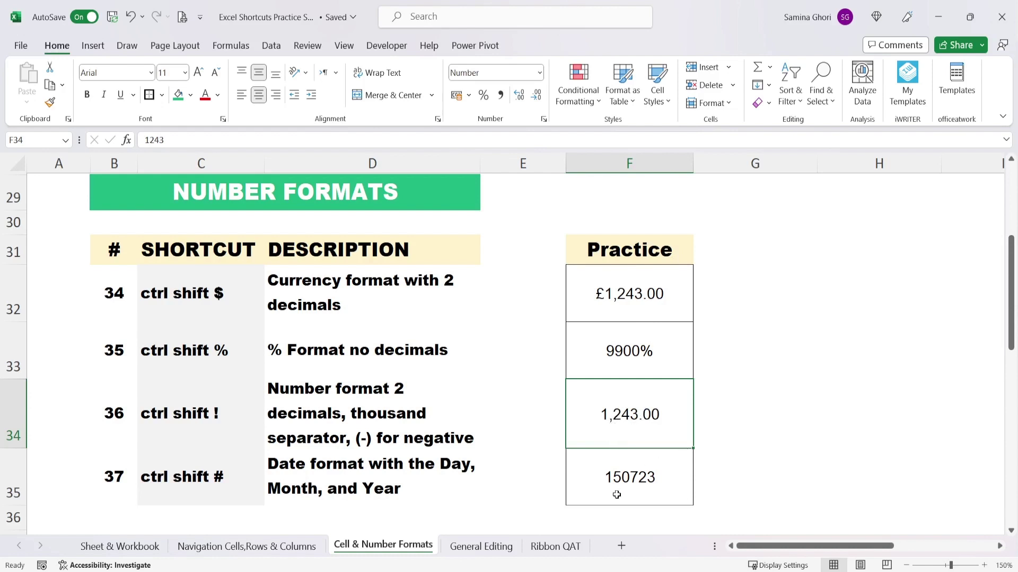
{"action": "left_click", "coordinate": [630, 481]}
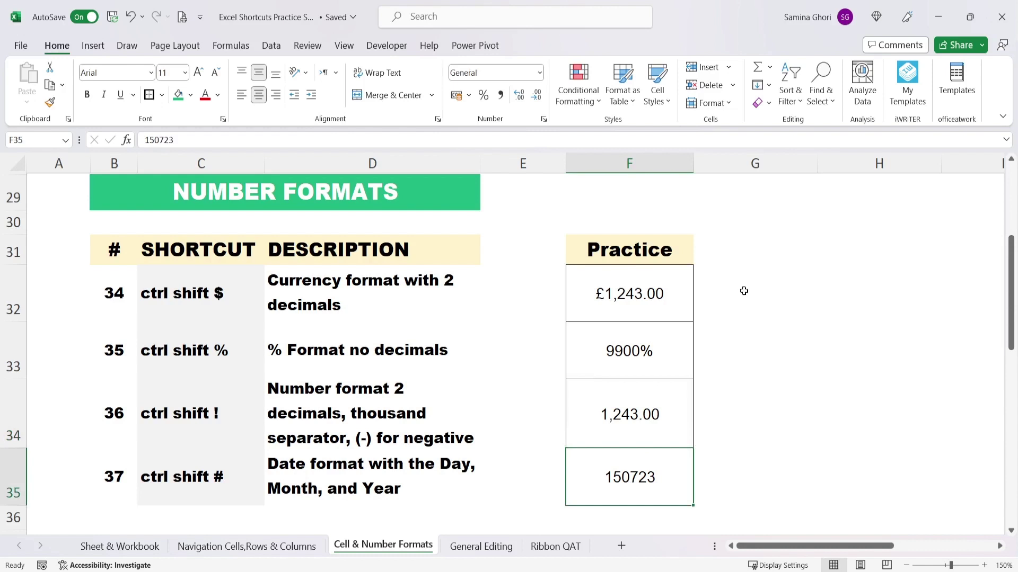
{"action": "key", "text": "ctrl+shift+numbersign"}
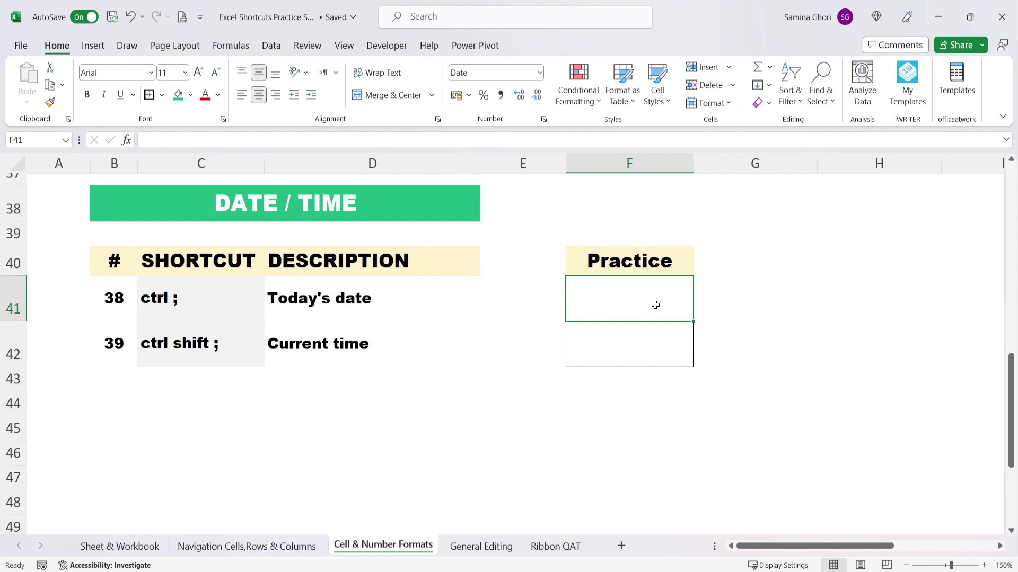
Insert today's date as a fixed value in F41 and the current time in F42
{"action": "key", "text": "ctrl+semicolon"}
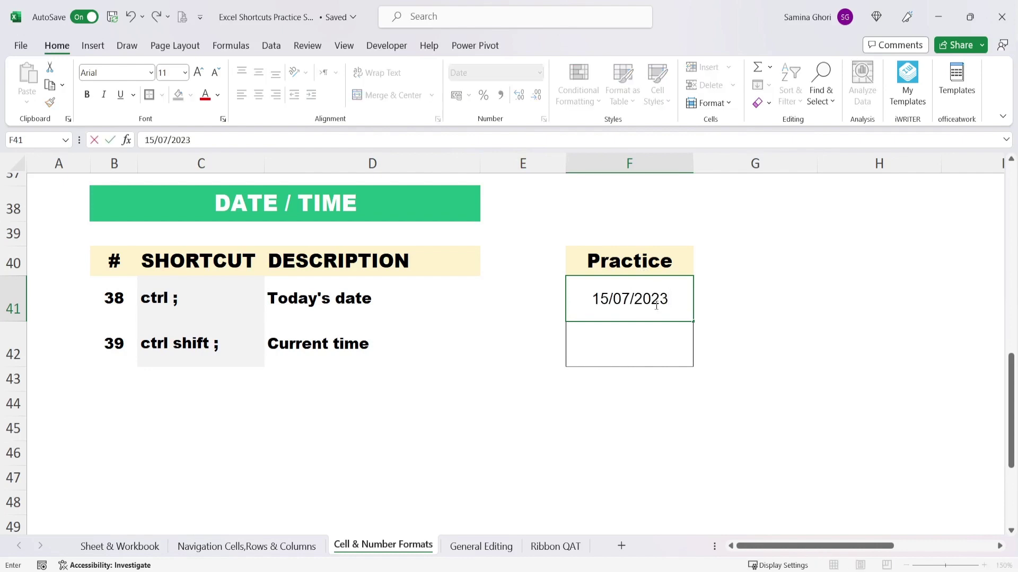
{"action": "key", "text": "Return"}
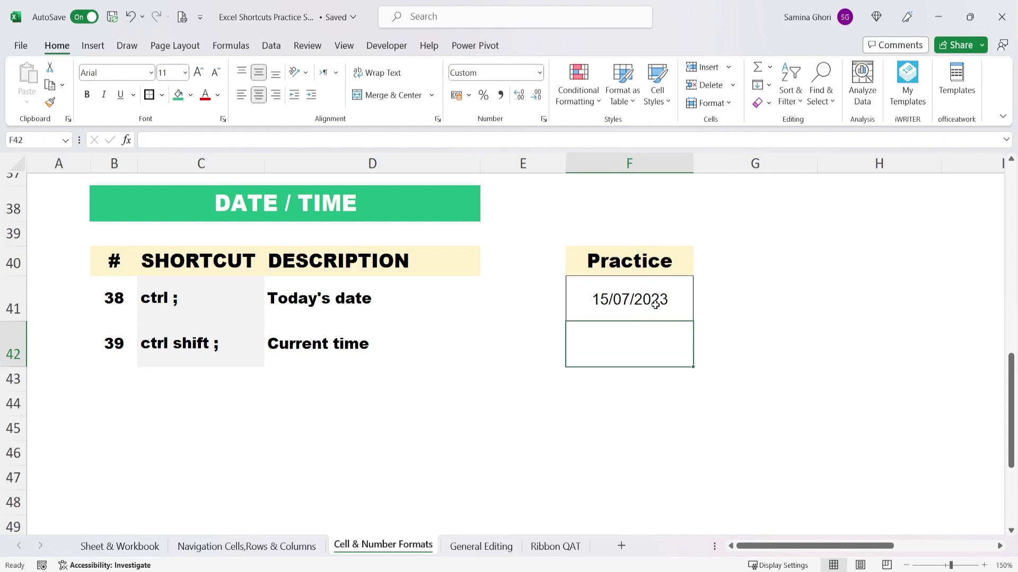
{"action": "key", "text": "ctrl+shift+semicolon"}
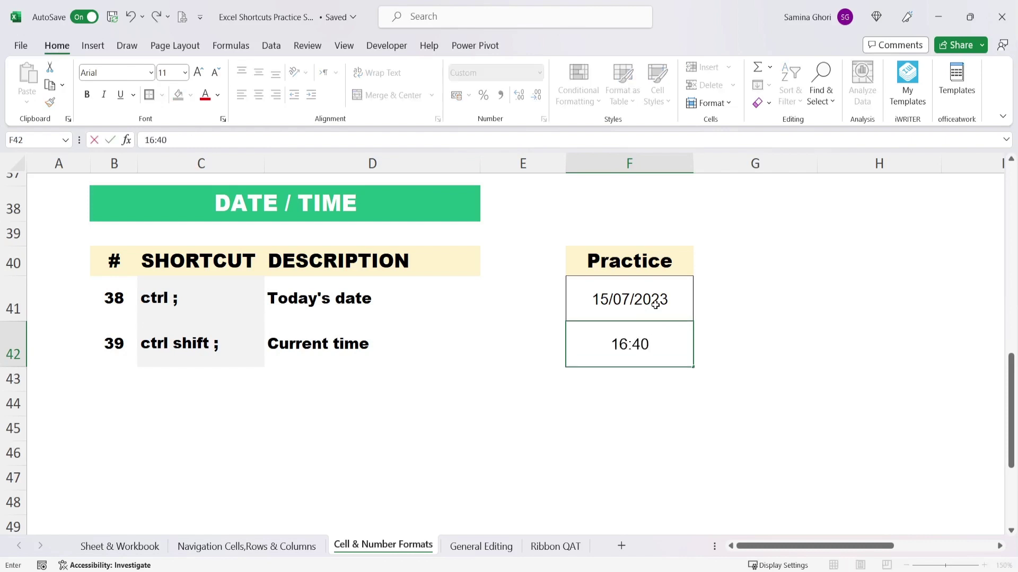
{"action": "key", "text": "Return"}
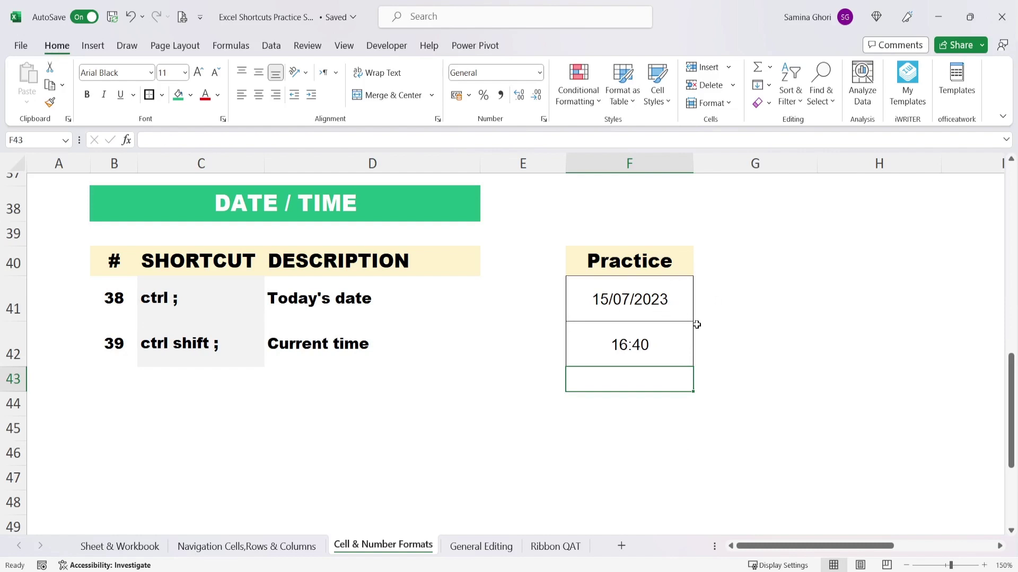
Open the General Editing sheet and find the next cell containing "me"
{"action": "key", "text": "ctrl+Page_Down"}
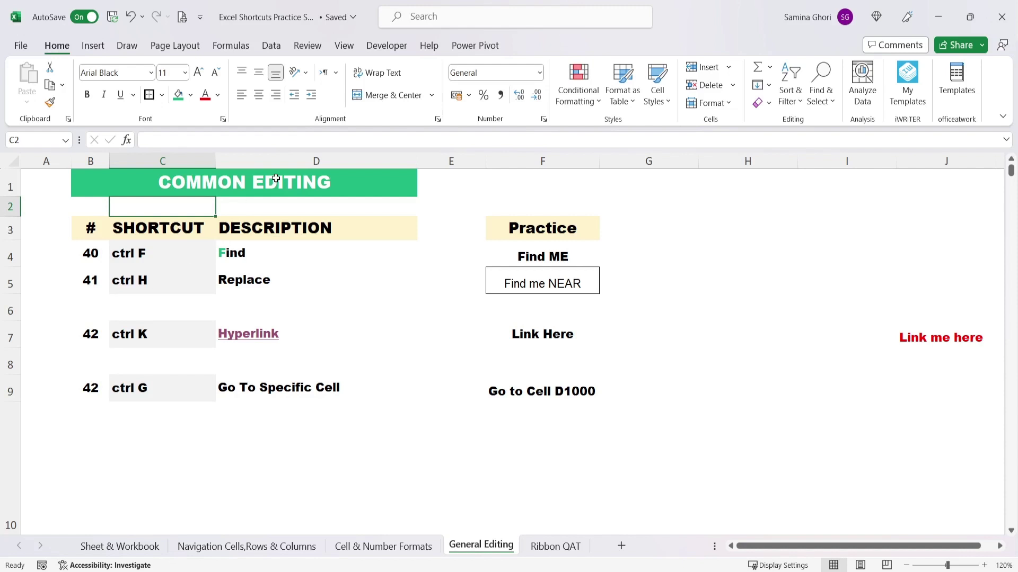
{"action": "key", "text": "ctrl+f"}
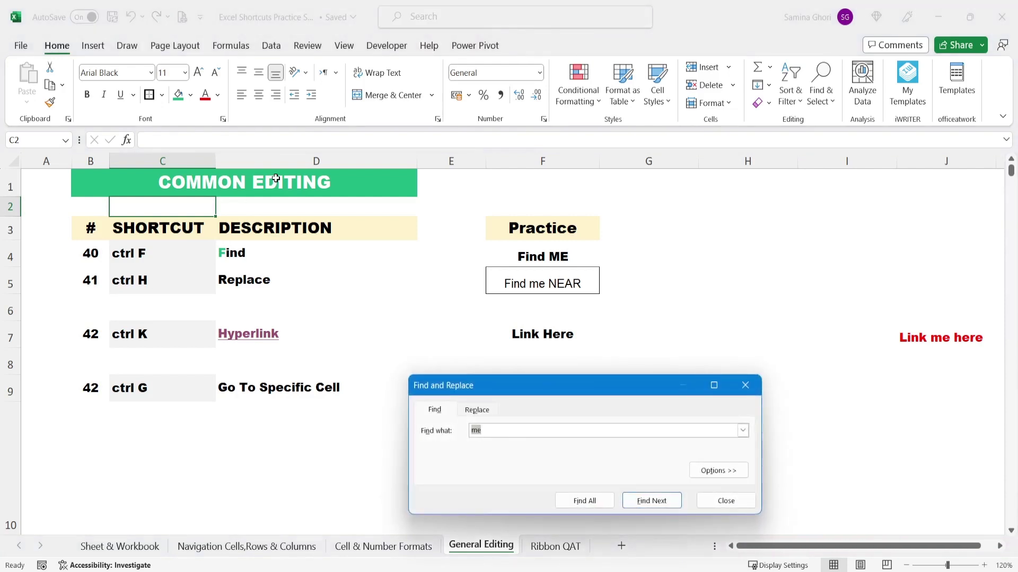
{"action": "left_click_drag", "start_coordinate": [610, 395], "coordinate": [574, 315]}
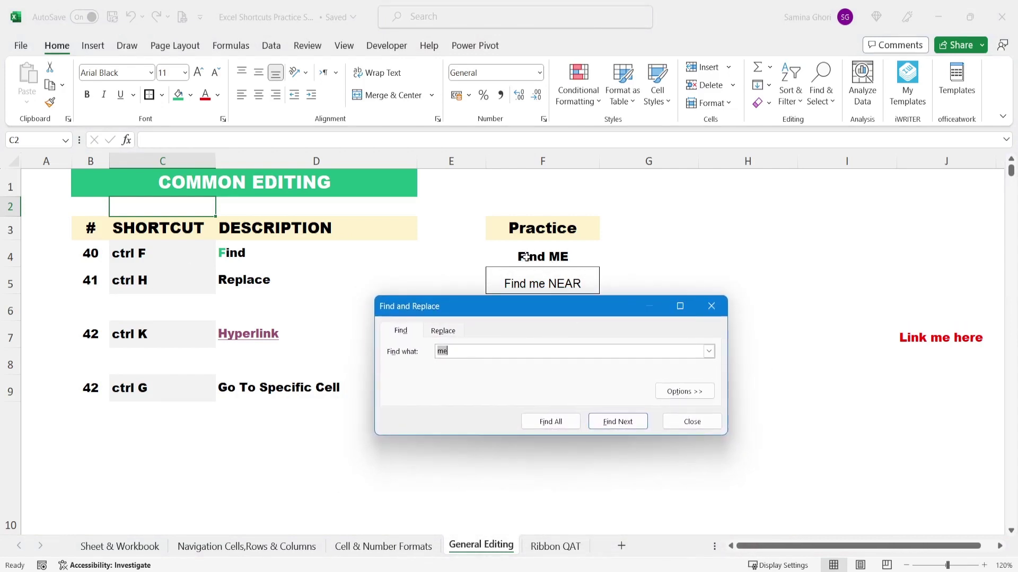
{"action": "left_click", "coordinate": [457, 348]}
{"action": "left_click", "coordinate": [617, 421]}
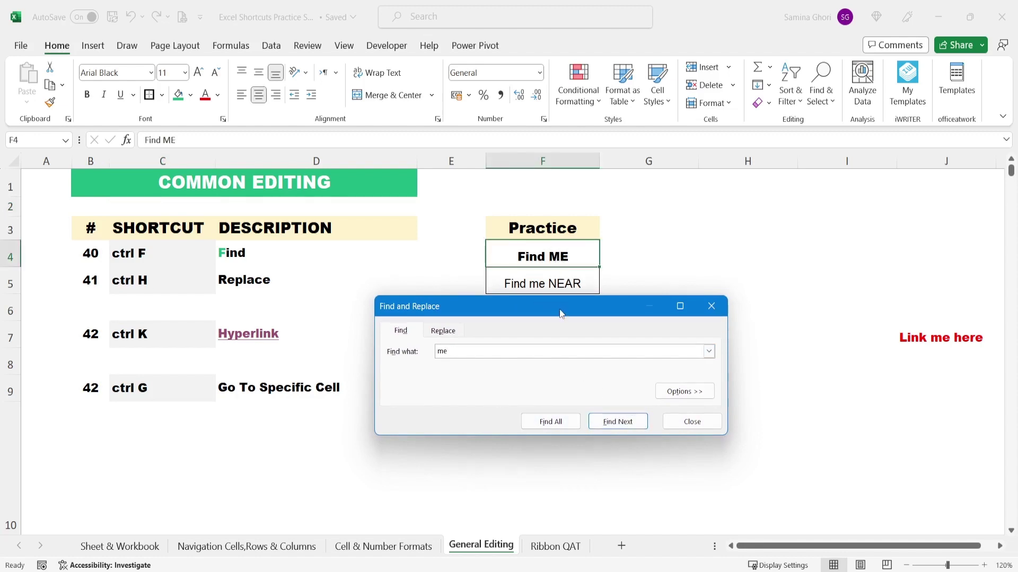
{"action": "left_click_drag", "start_coordinate": [559, 310], "coordinate": [562, 335]}
{"action": "left_click", "coordinate": [713, 327]}
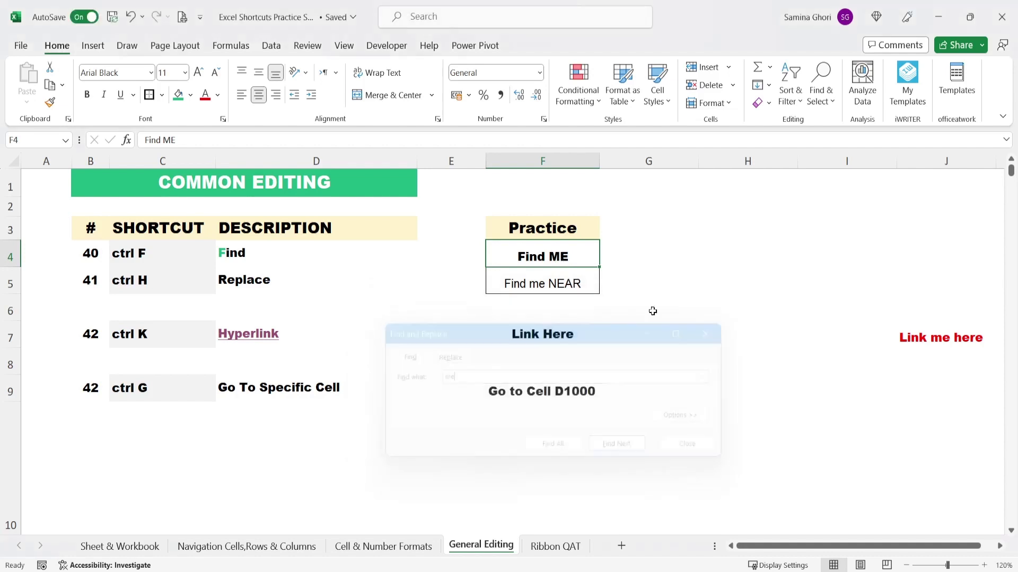
Replace "NEAR" with "HERE" in the "Find me" practice cell F5
{"action": "left_click", "coordinate": [525, 282]}
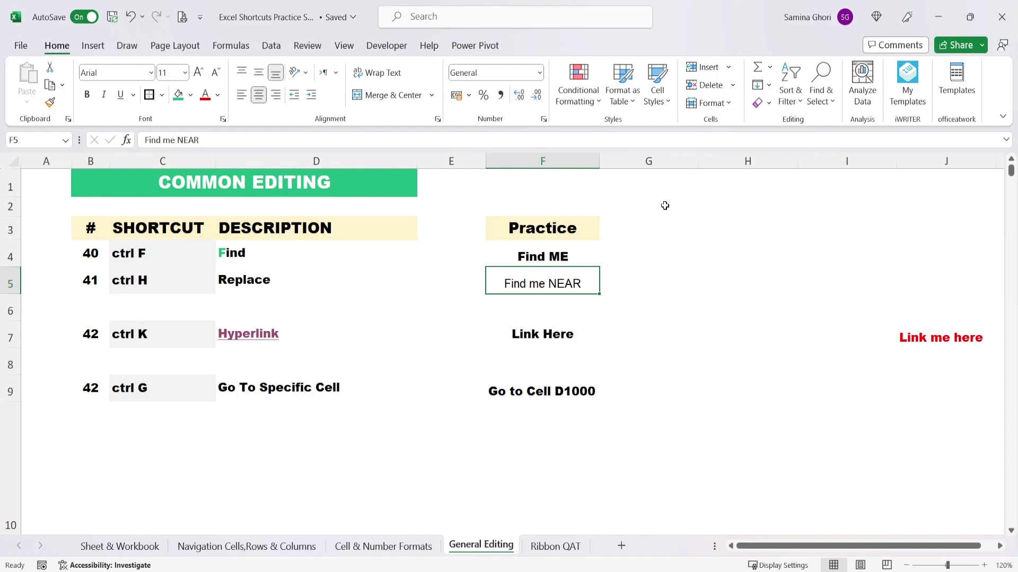
{"action": "key", "text": "ctrl+h"}
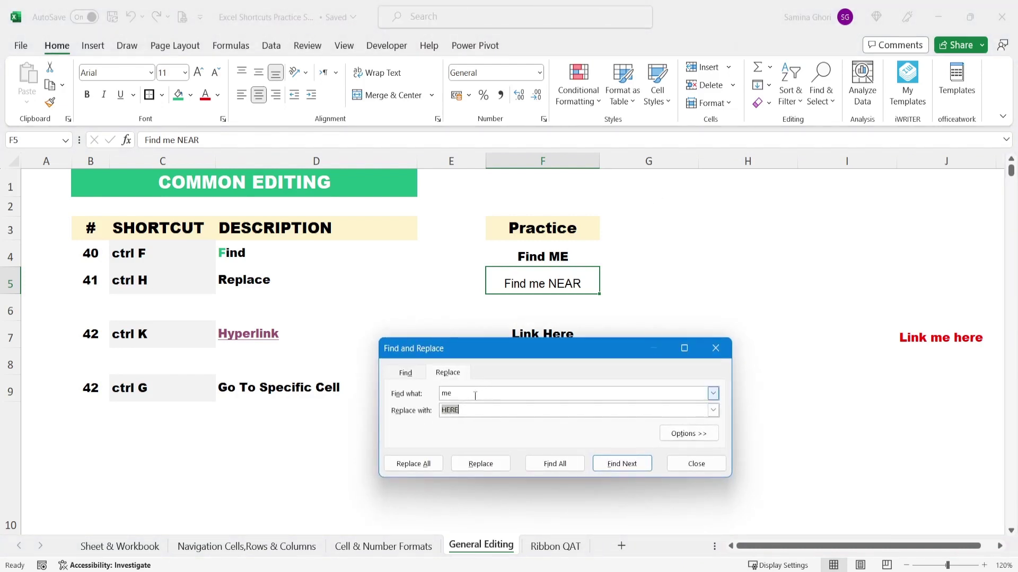
{"action": "key", "text": "shift+Tab"}
{"action": "type", "text": "NEAR"}
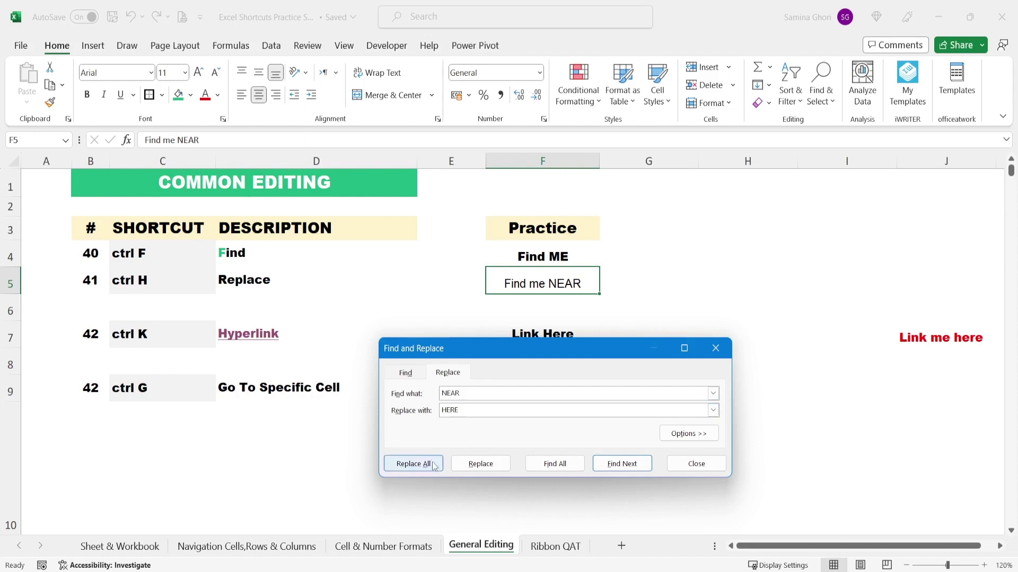
{"action": "left_click", "coordinate": [481, 465]}
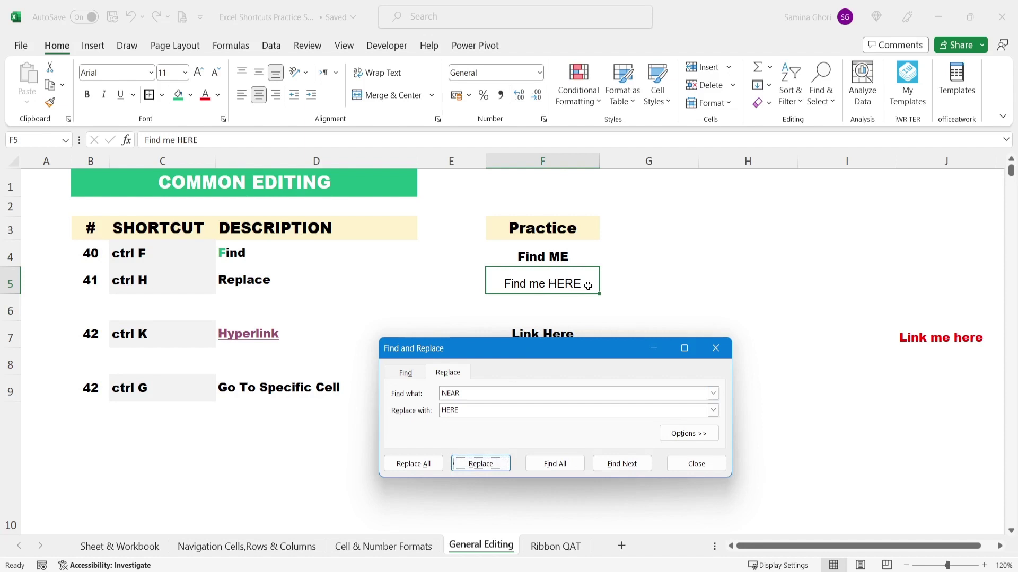
{"action": "key", "text": "Escape"}
Hyperlink the "Link Here" cell F7 to cell J7 on the General Editing sheet and follow the link
{"action": "left_click", "coordinate": [509, 325]}
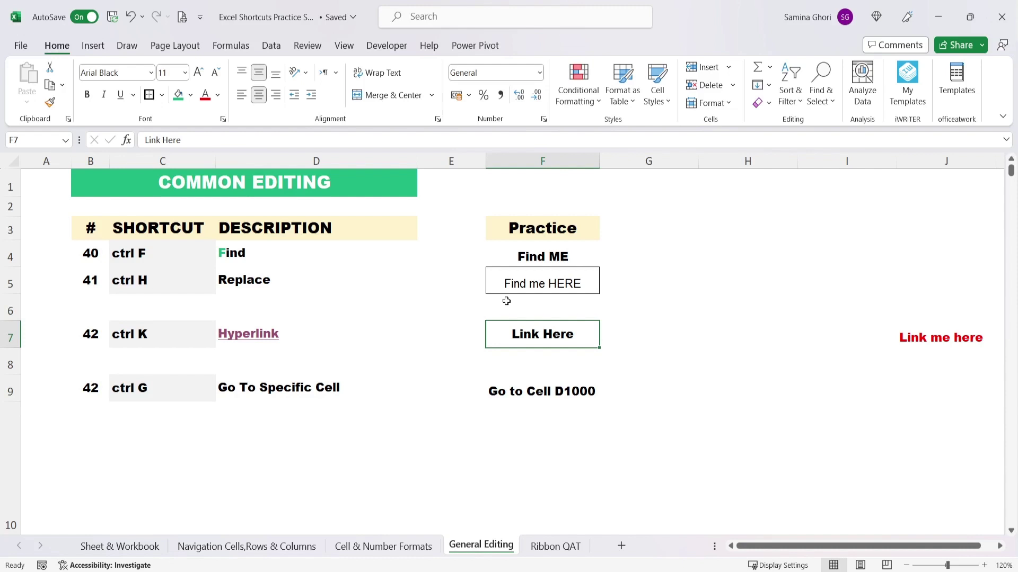
{"action": "key", "text": "ctrl+k"}
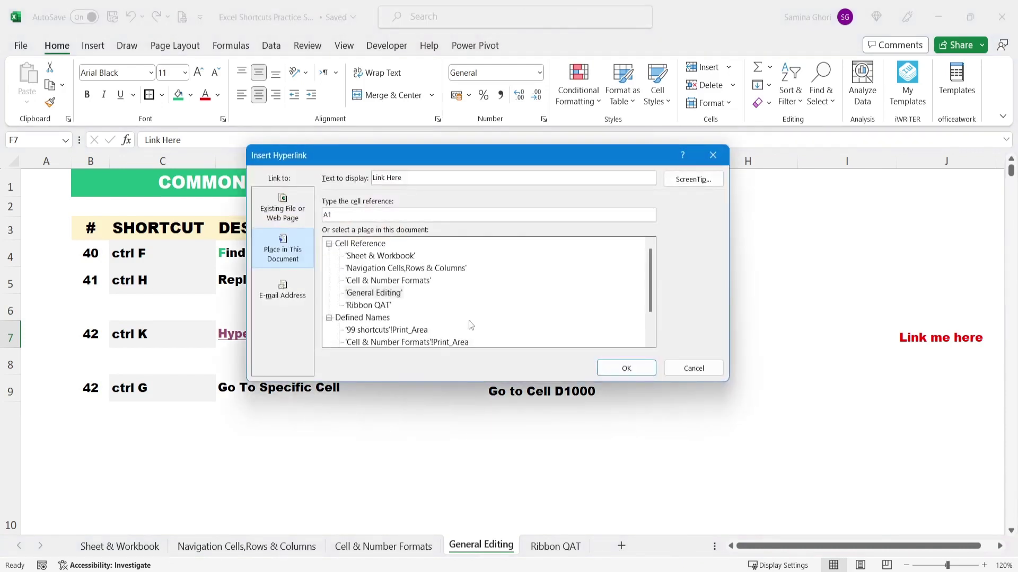
{"action": "left_click", "coordinate": [301, 210]}
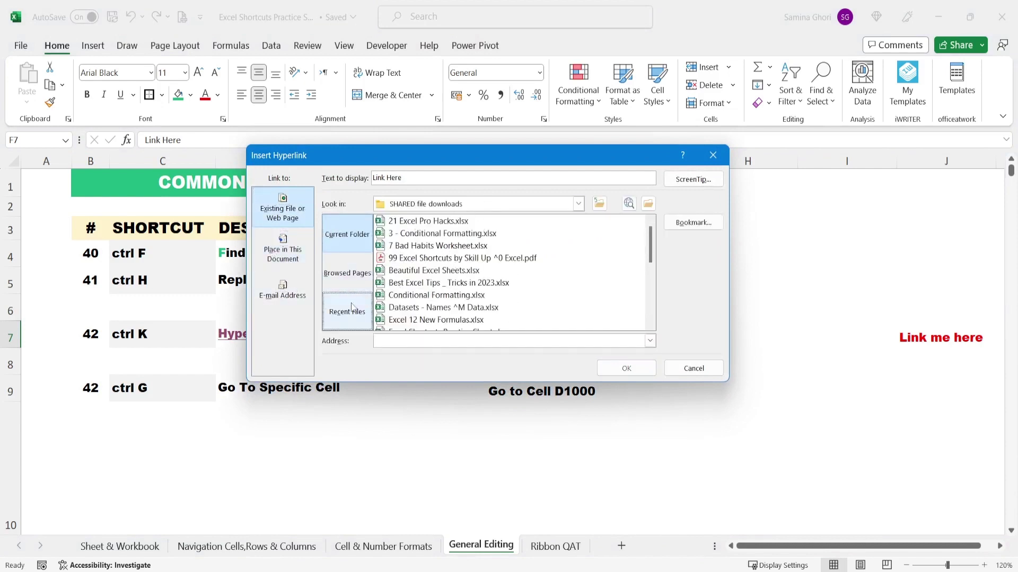
{"action": "left_click", "coordinate": [283, 291]}
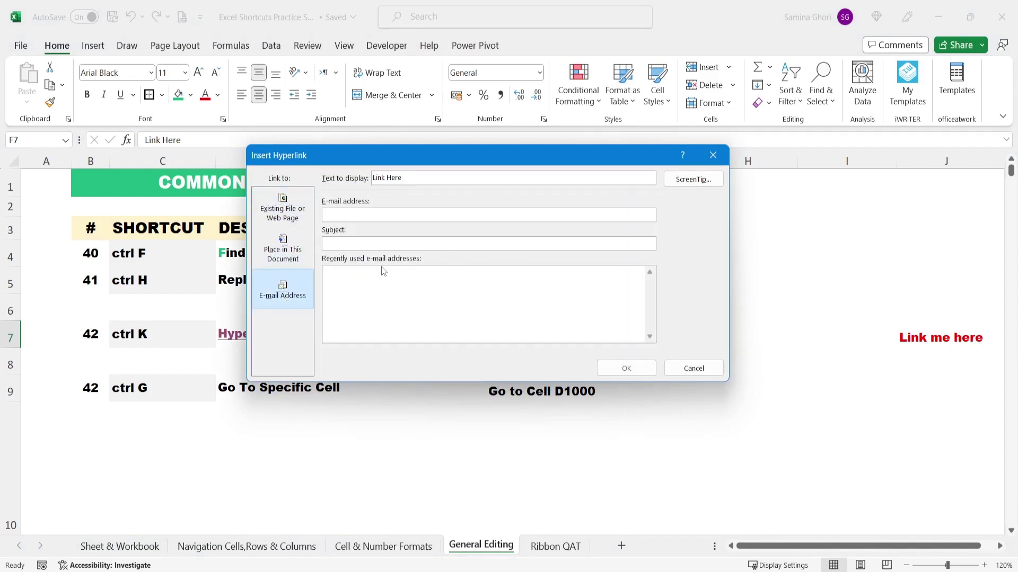
{"action": "left_click", "coordinate": [283, 212]}
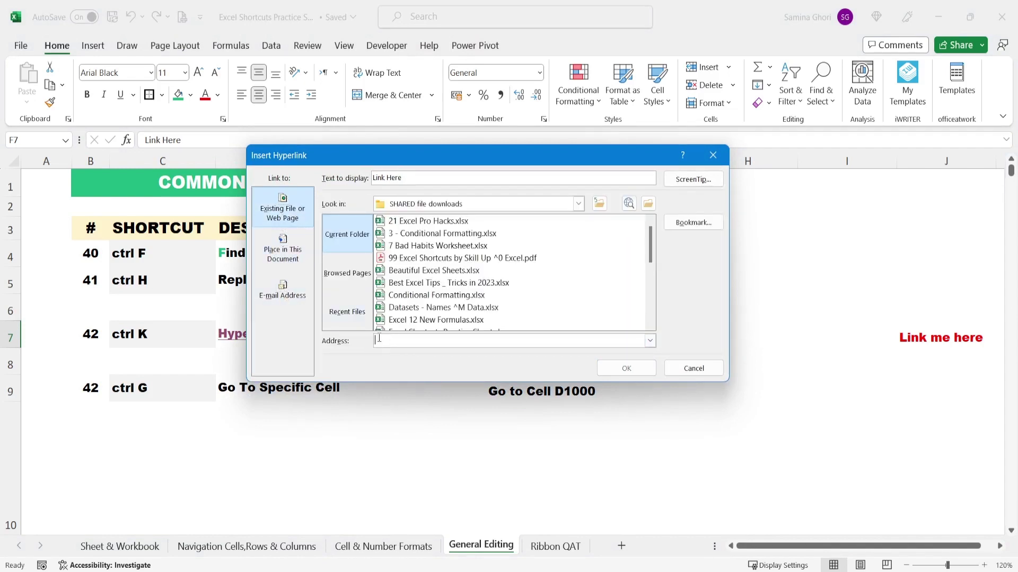
{"action": "left_click", "coordinate": [292, 252]}
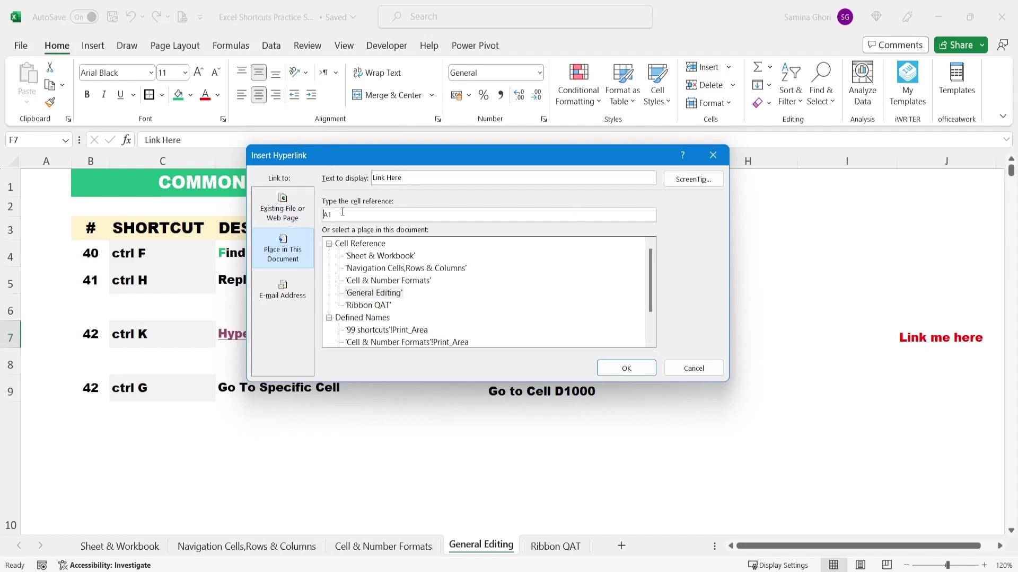
{"action": "type", "text": "J7"}
{"action": "left_click", "coordinate": [634, 372]}
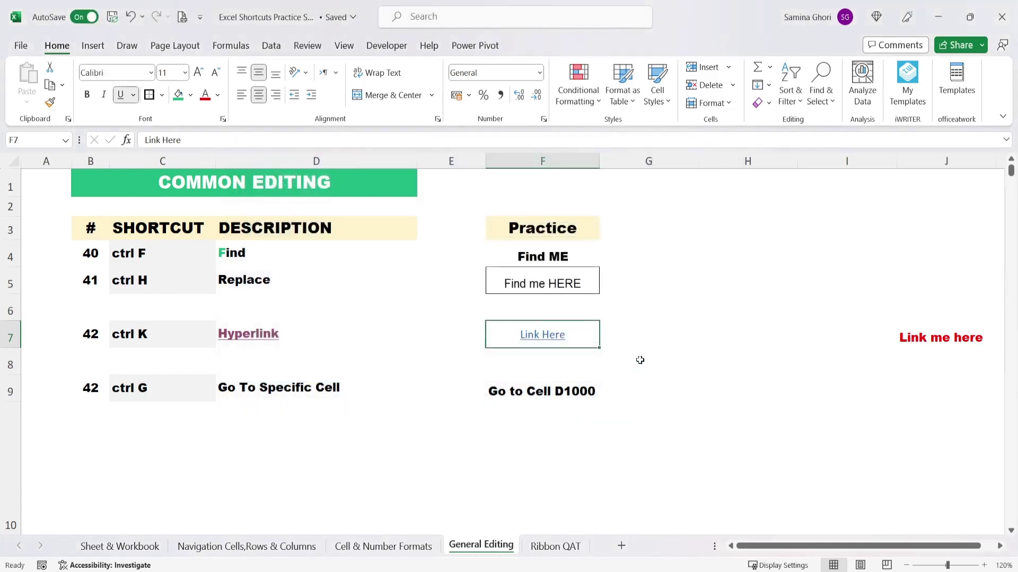
{"action": "left_click", "coordinate": [545, 339]}
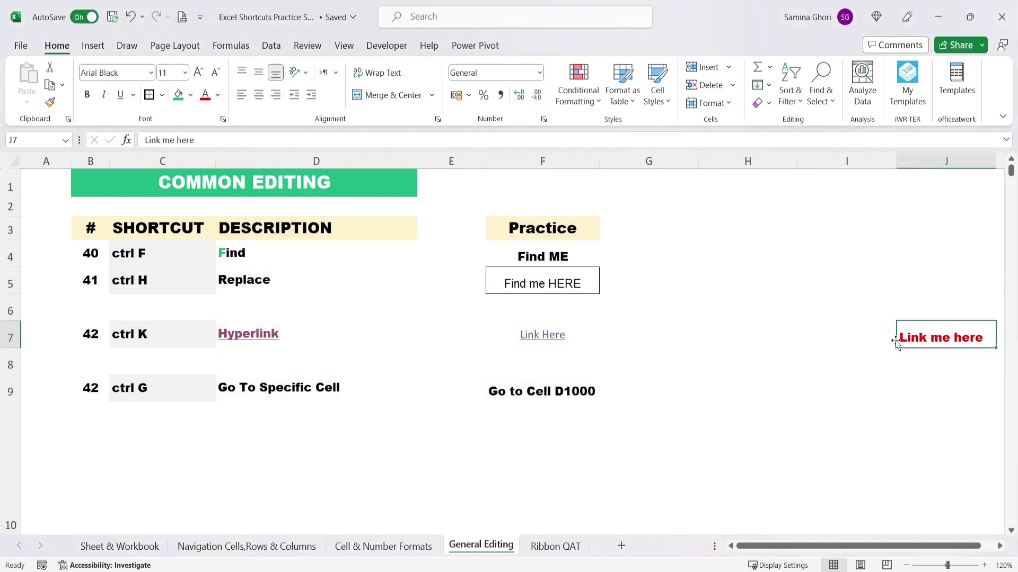
Jump from F9 to cell D1000 with Go To, and return to the start of the sheet
{"action": "left_click", "coordinate": [543, 405]}
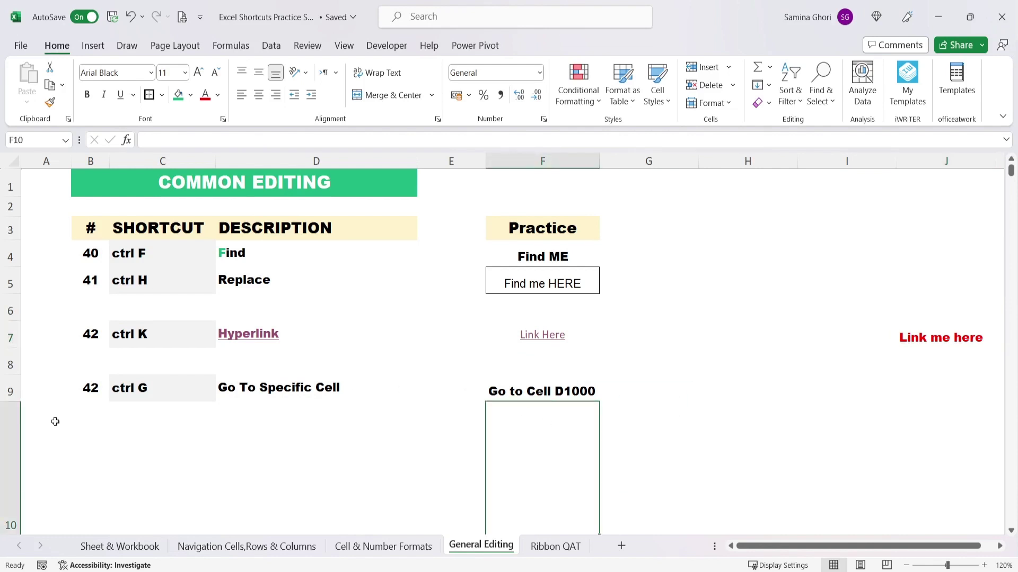
{"action": "left_click", "coordinate": [576, 387]}
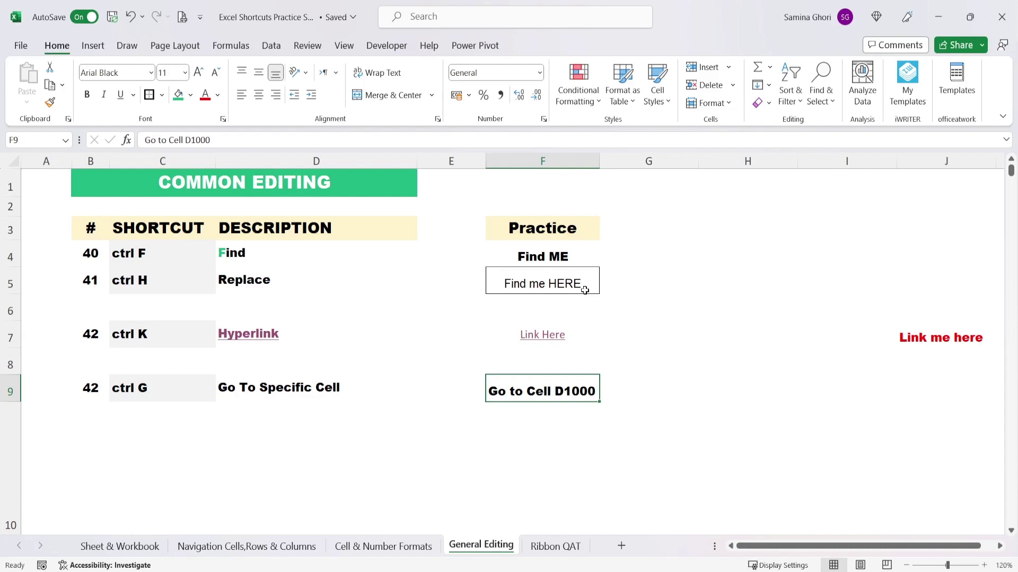
{"action": "key", "text": "ctrl+g"}
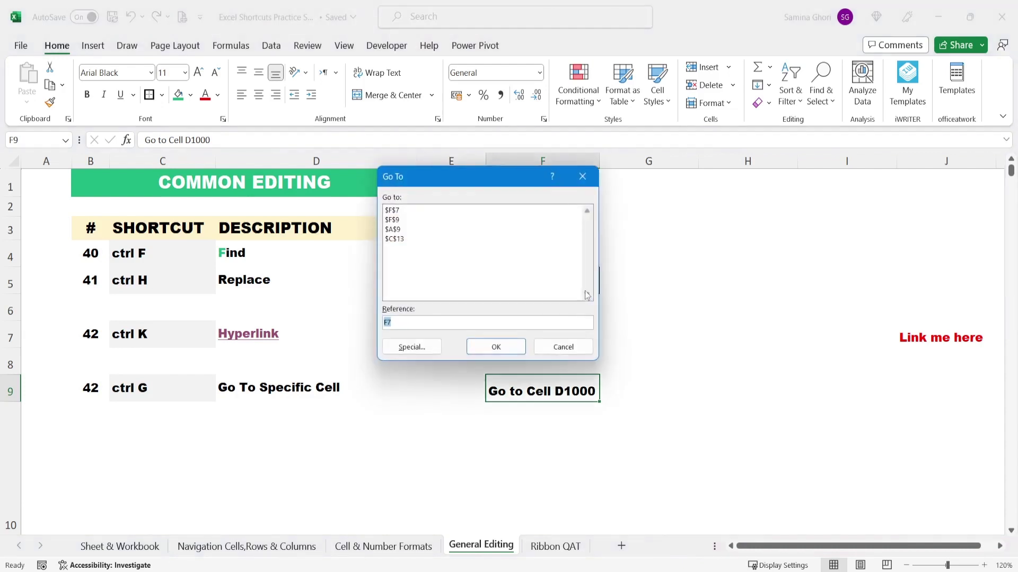
{"action": "type", "text": "d1000"}
{"action": "left_click", "coordinate": [497, 345]}
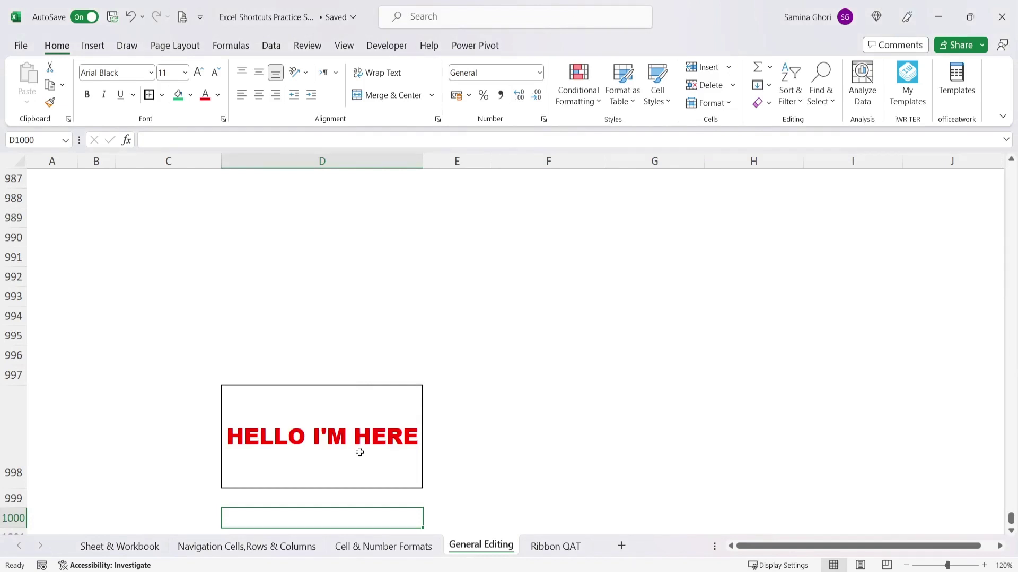
{"action": "key", "text": "ctrl+Home"}
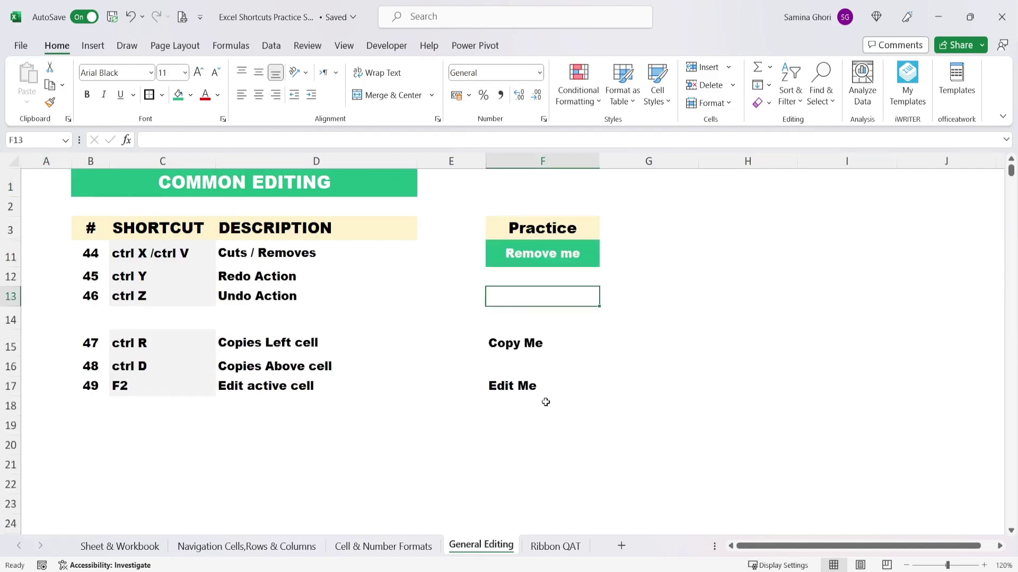
Move the "Remove me" cell from F11 to H11 by cutting and pasting it
{"action": "left_click", "coordinate": [543, 254]}
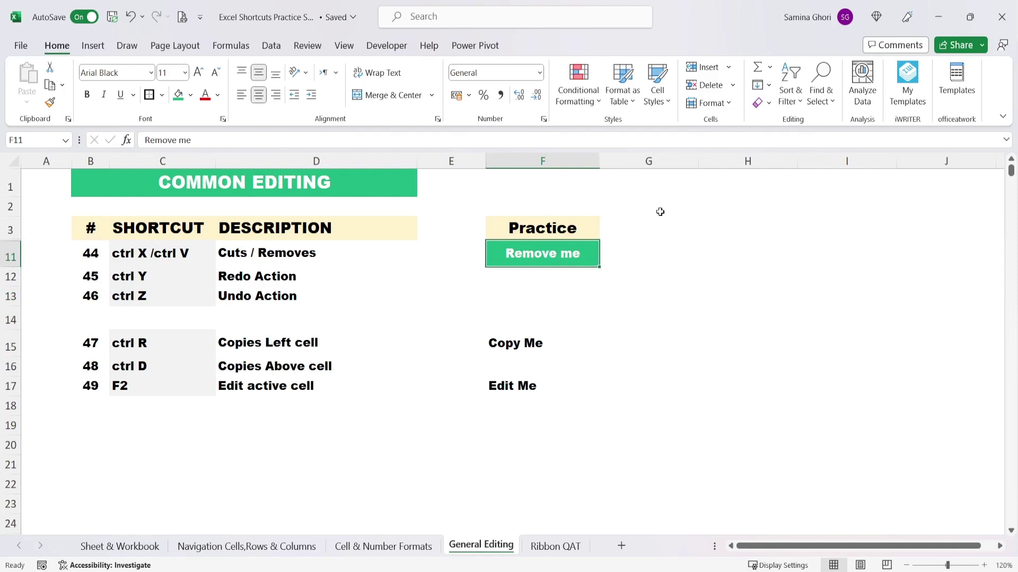
{"action": "key", "text": "ctrl+x"}
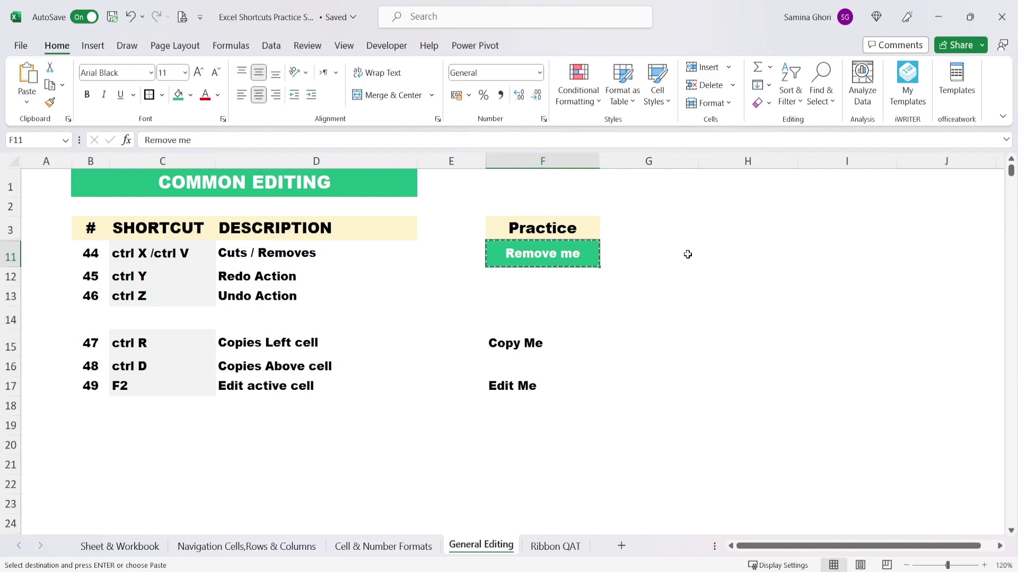
{"action": "left_click", "coordinate": [735, 254]}
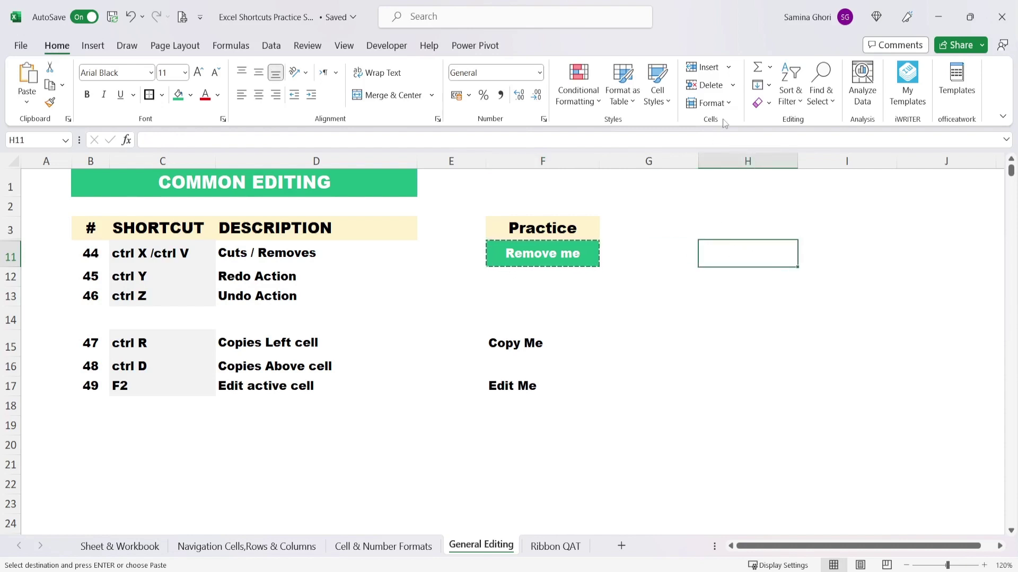
{"action": "key", "text": "ctrl+v"}
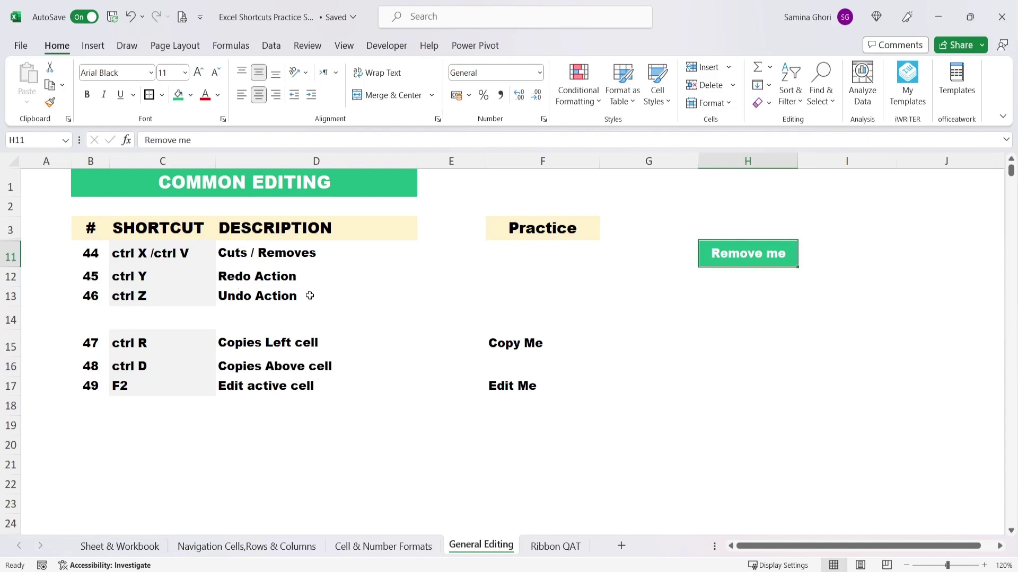
Undo the move of the "Remove me" cell, reapply it, and undo it again
{"action": "key", "text": "ctrl+z"}
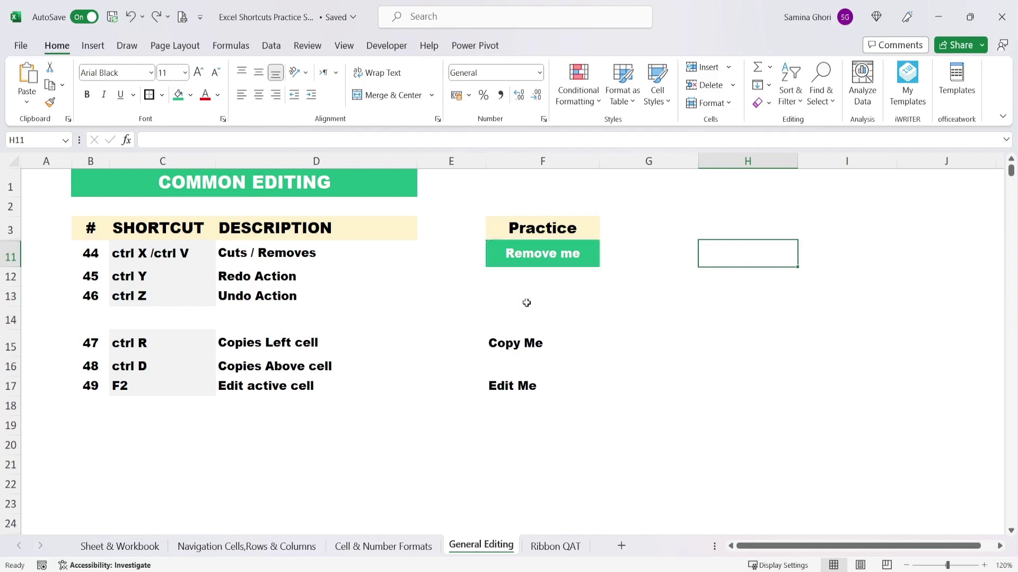
{"action": "key", "text": "ctrl+v"}
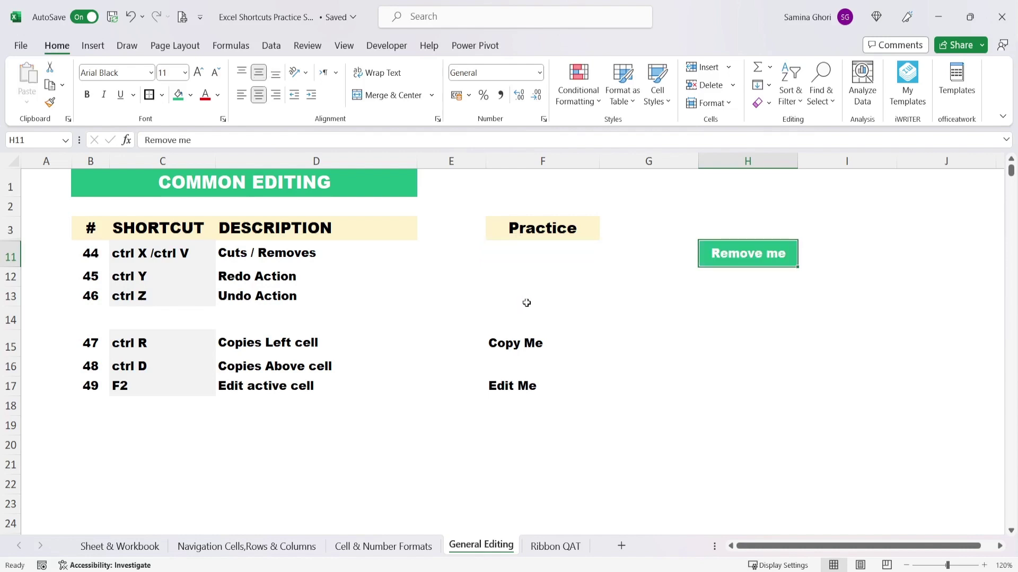
{"action": "key", "text": "ctrl+z"}
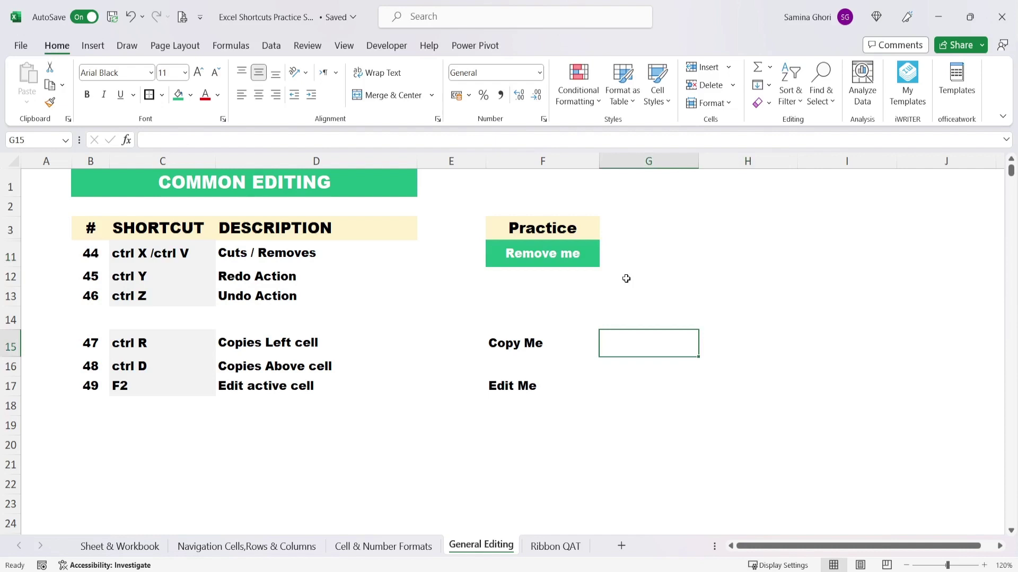
Fill "Copy Me" from F15 right into G15 and down into F16
{"action": "key", "text": "ctrl+r"}
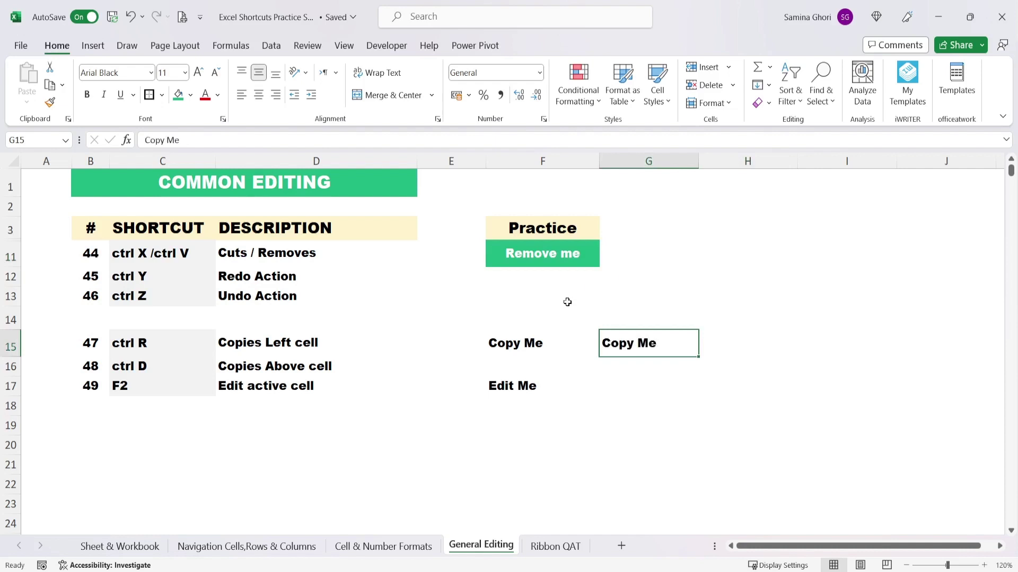
{"action": "left_click", "coordinate": [632, 368]}
{"action": "left_click", "coordinate": [526, 362]}
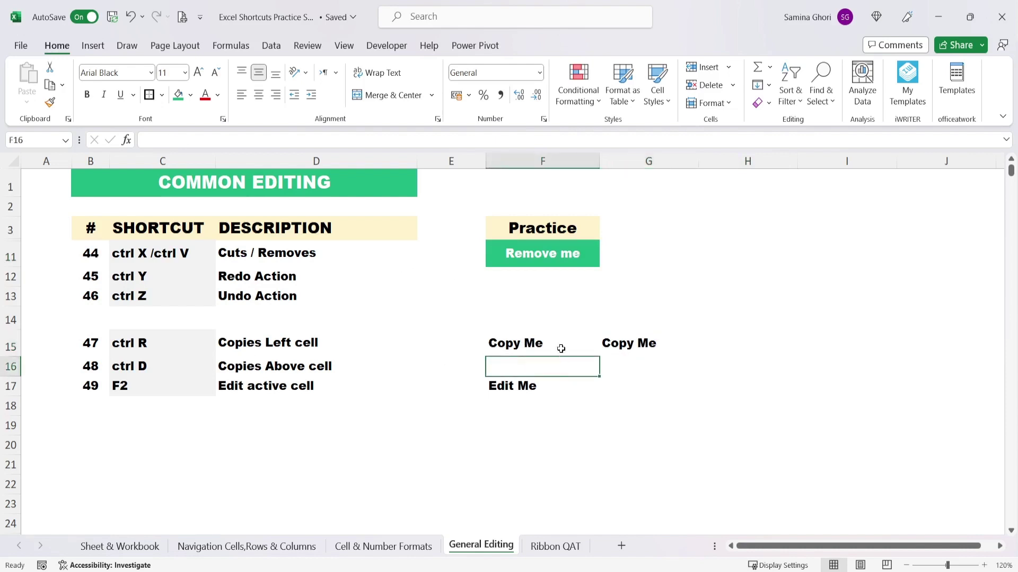
{"action": "key", "text": "ctrl+d"}
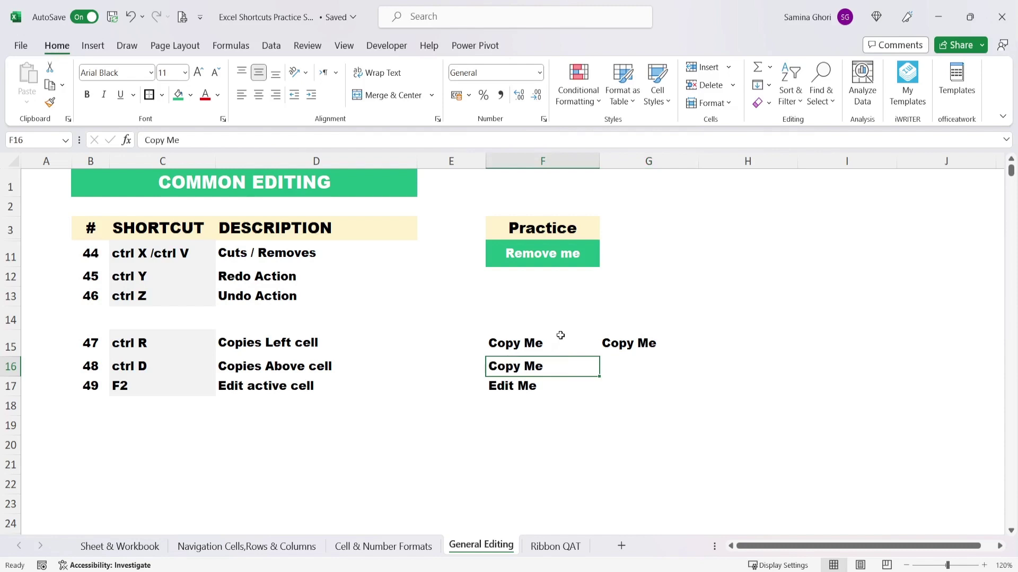
Append "NOW" to the existing "Edit Me" text in F17 by editing the cell in place
{"action": "left_click", "coordinate": [566, 388]}
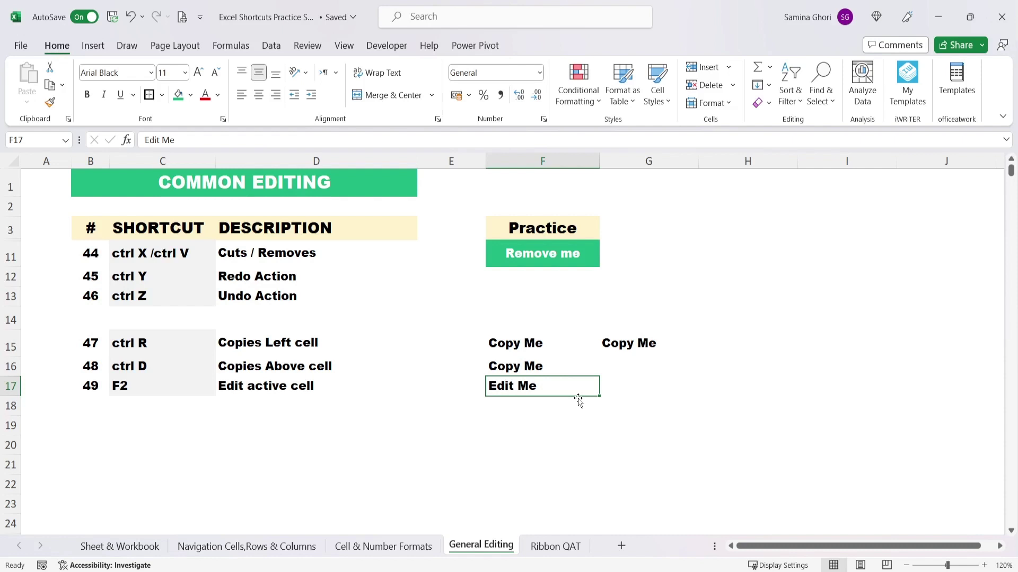
{"action": "type", "text": "fdlfdn"}
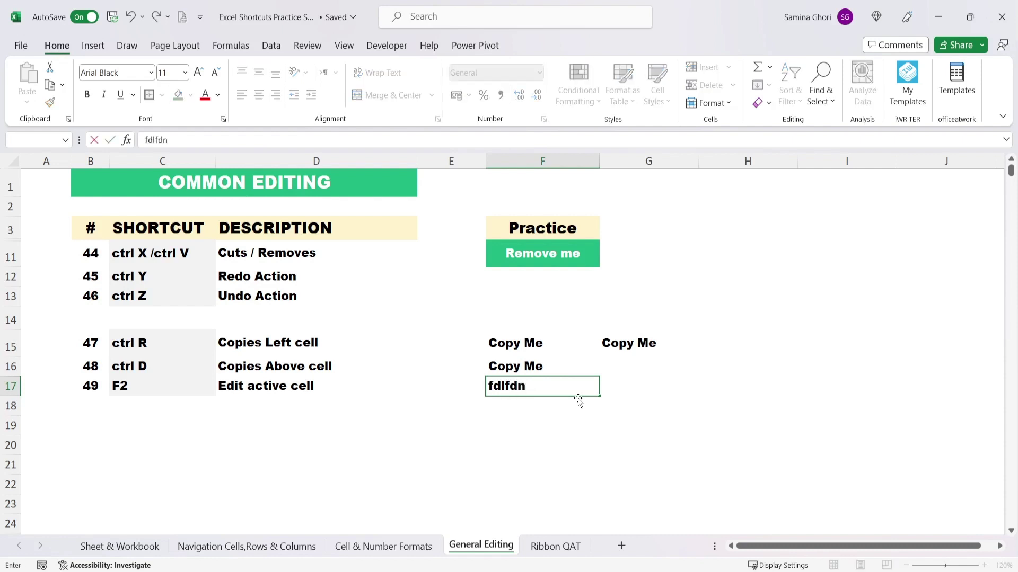
{"action": "key", "text": "Escape"}
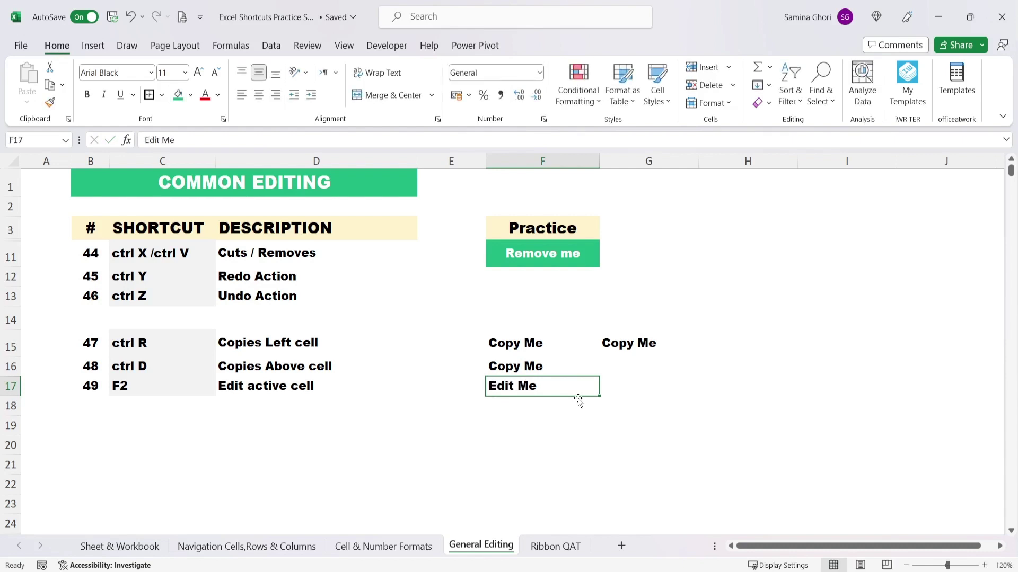
{"action": "key", "text": "F2"}
{"action": "type", "text": "NW"}
{"action": "key", "text": "BackSpace"}
{"action": "type", "text": "OW"}
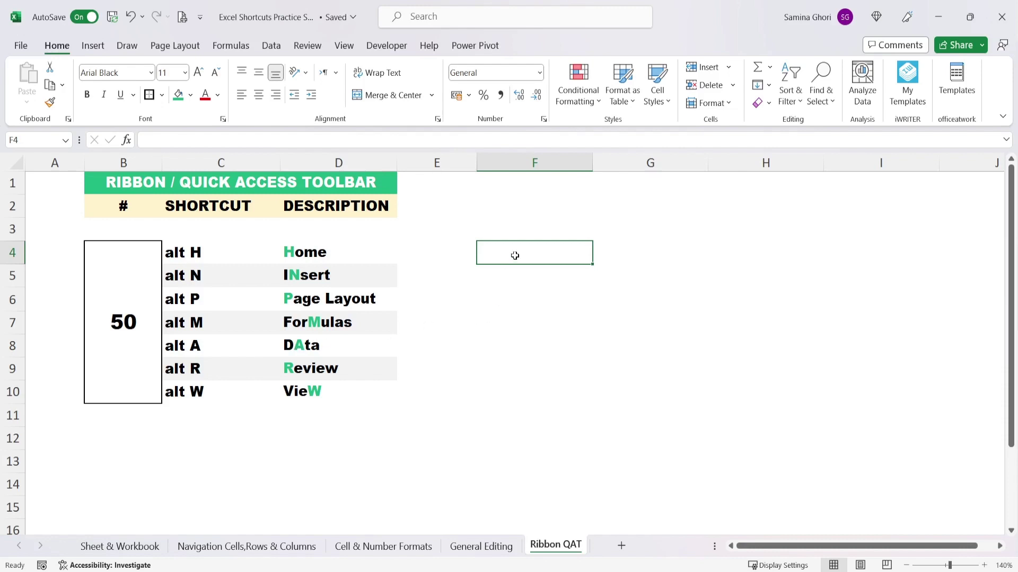
On the Ribbon QAT sheet, display the Review commands through the access key hints and step back one level
{"action": "key", "text": "alt"}
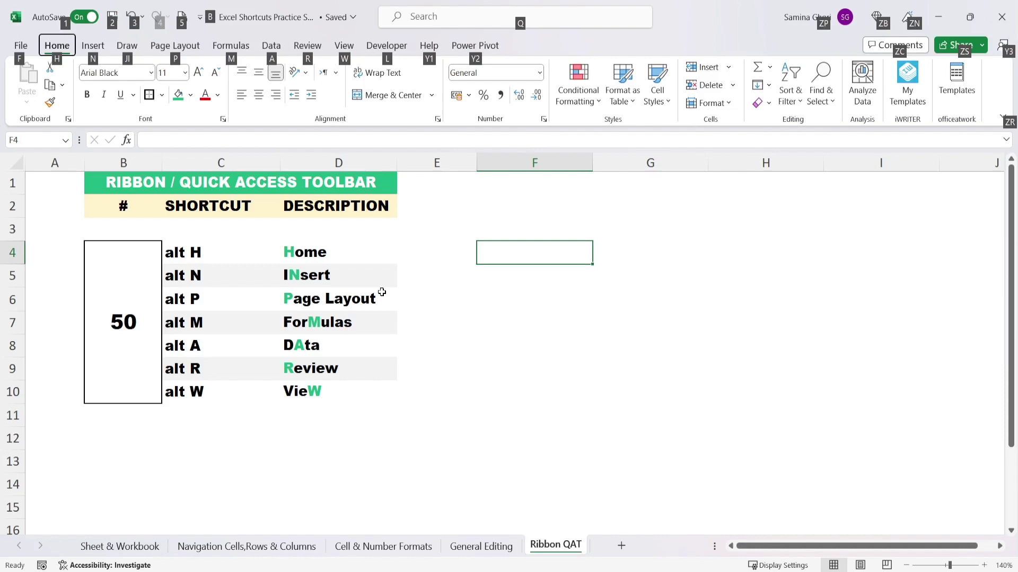
{"action": "key", "text": "r"}
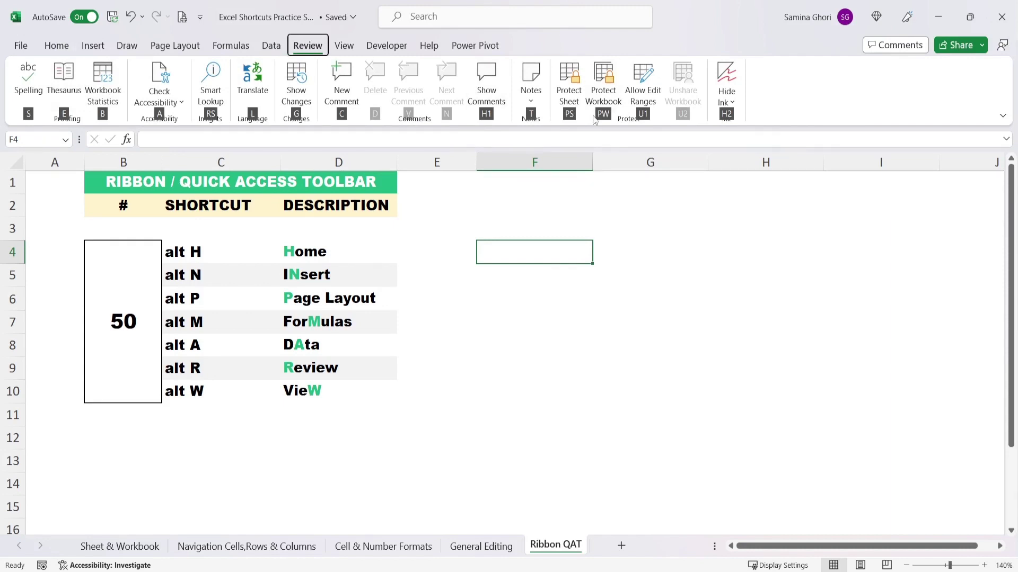
{"action": "key", "text": "Escape"}
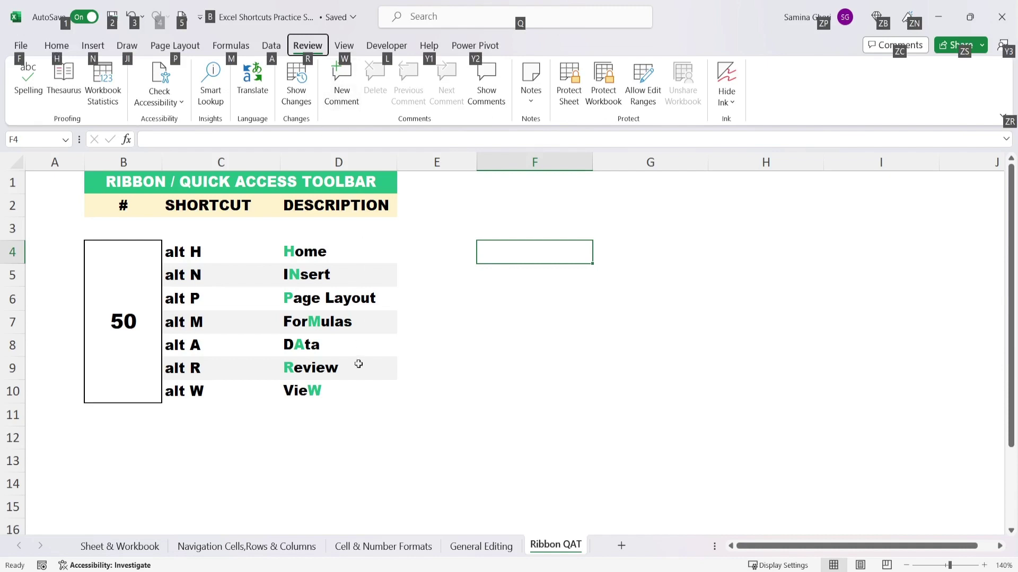